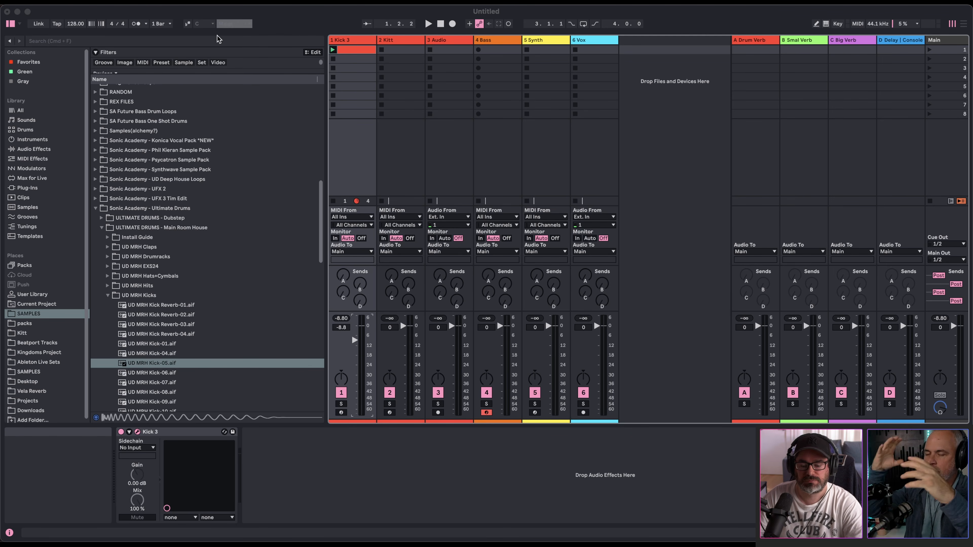
Step: Open the Kick 3 instrument's editor, look at its Import page and return to the Main page
click(137, 432)
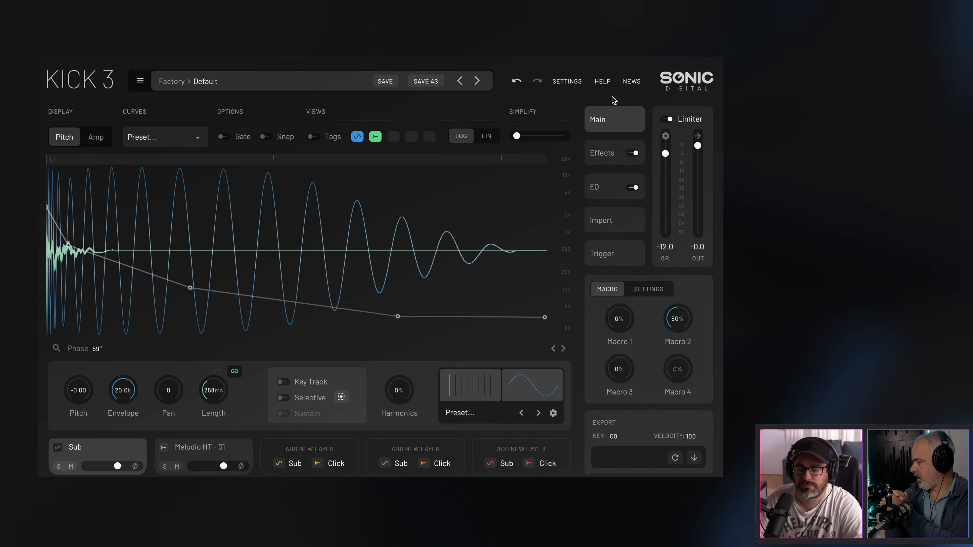
click(607, 219)
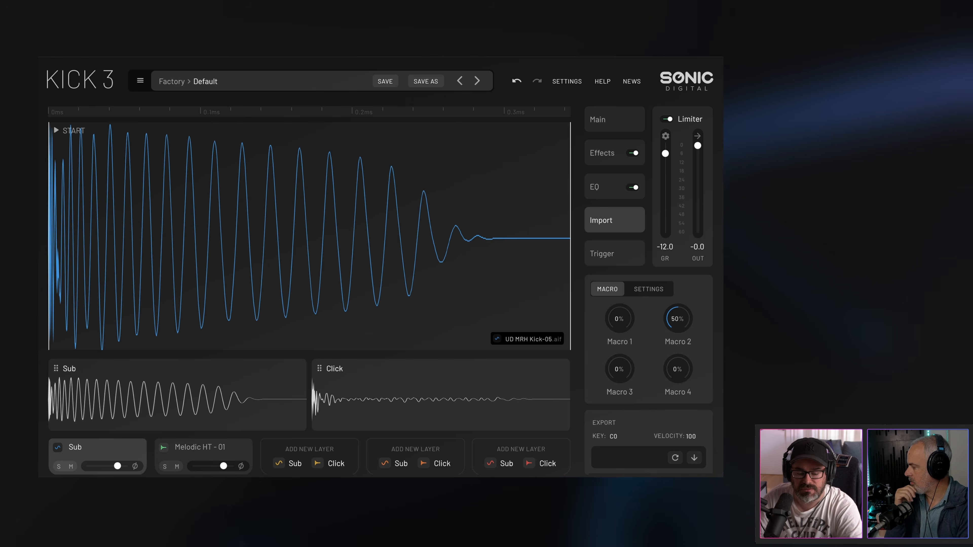
click(604, 121)
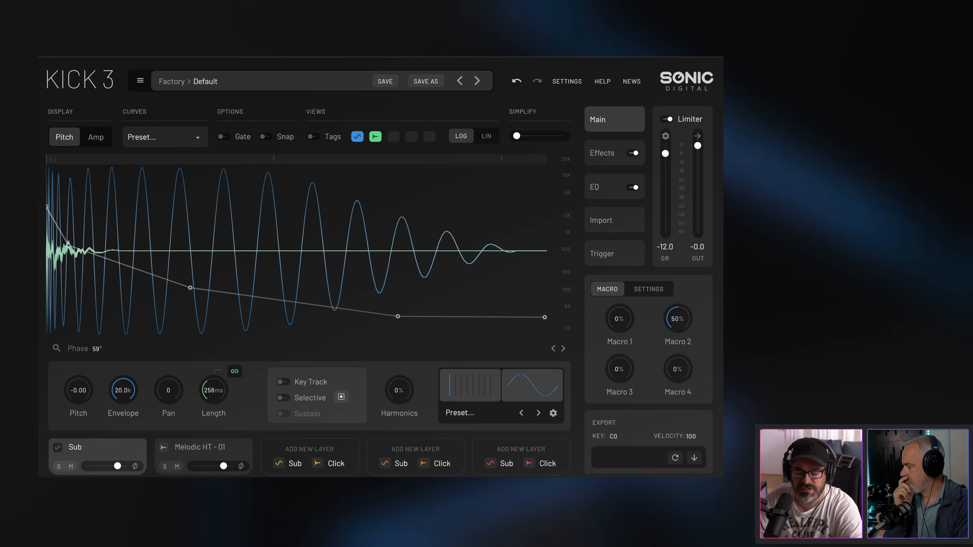
Step: Import the sample UD MRH Kick-14.aif and analyse it to extract its sub and click parts
drag(343, 197, 343, 198)
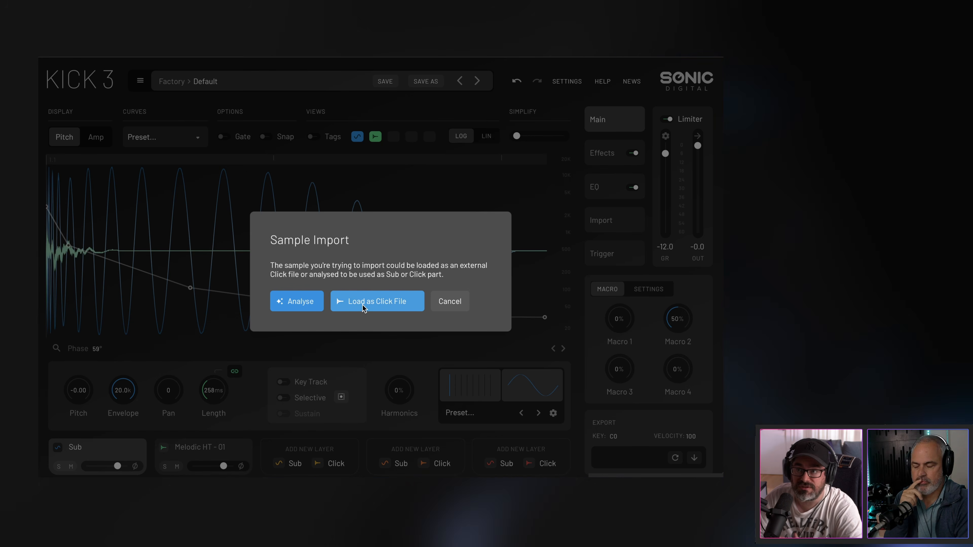
click(293, 305)
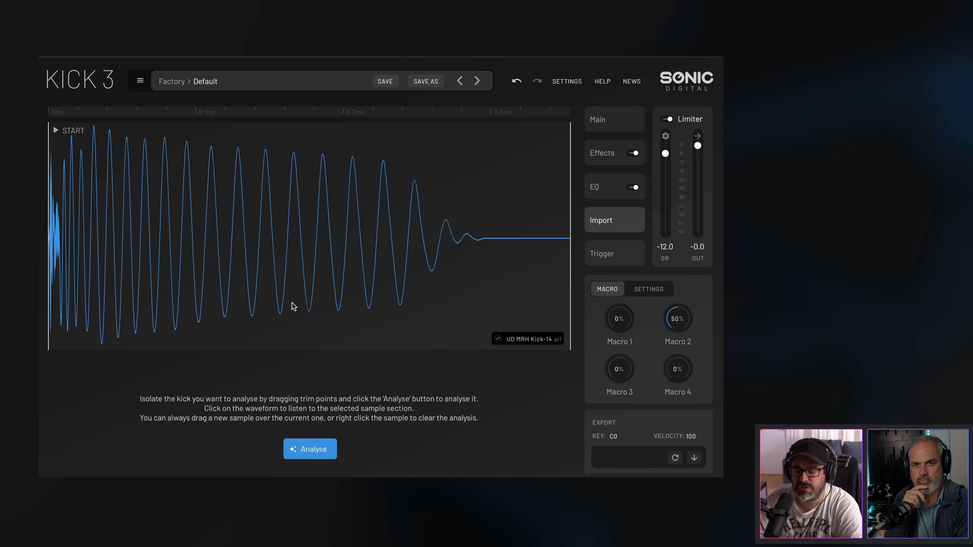
click(307, 454)
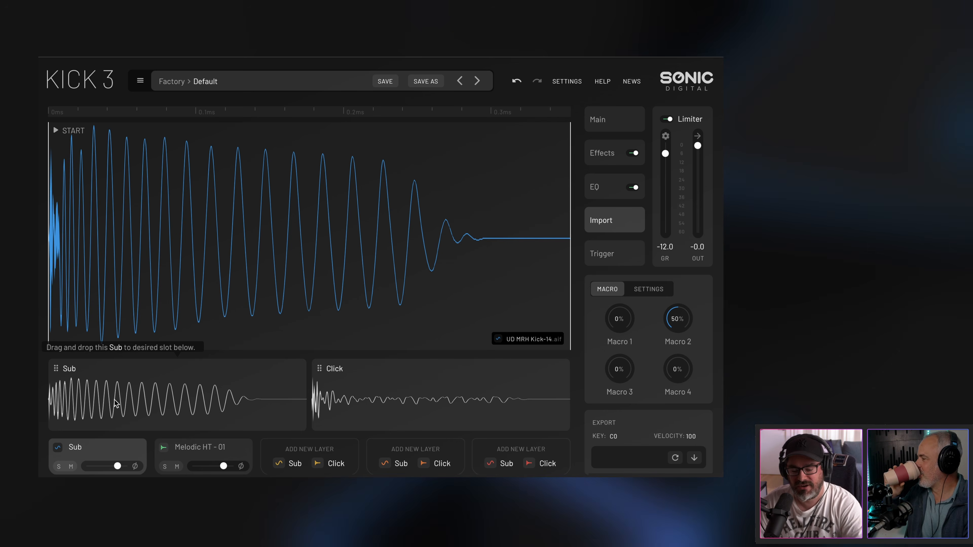
Step: Load the analysed sub into the Sub layer and replace the Melodic HT - 01 layer with the analysed click
drag(110, 399, 104, 449)
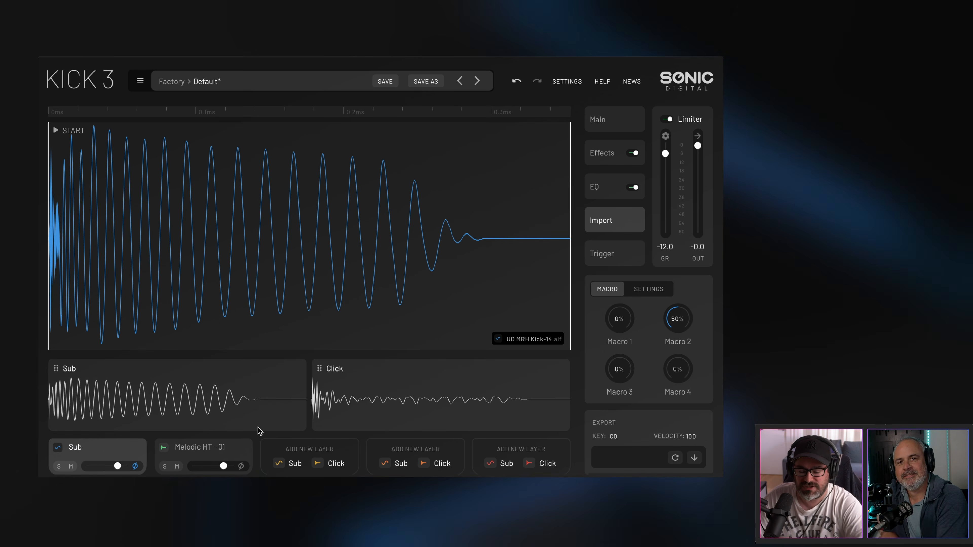
drag(332, 397, 207, 447)
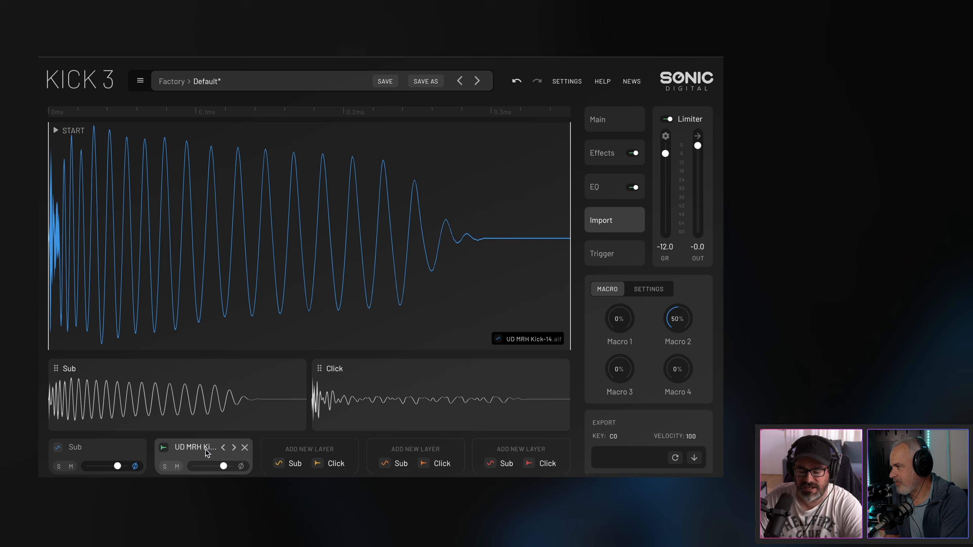
click(85, 453)
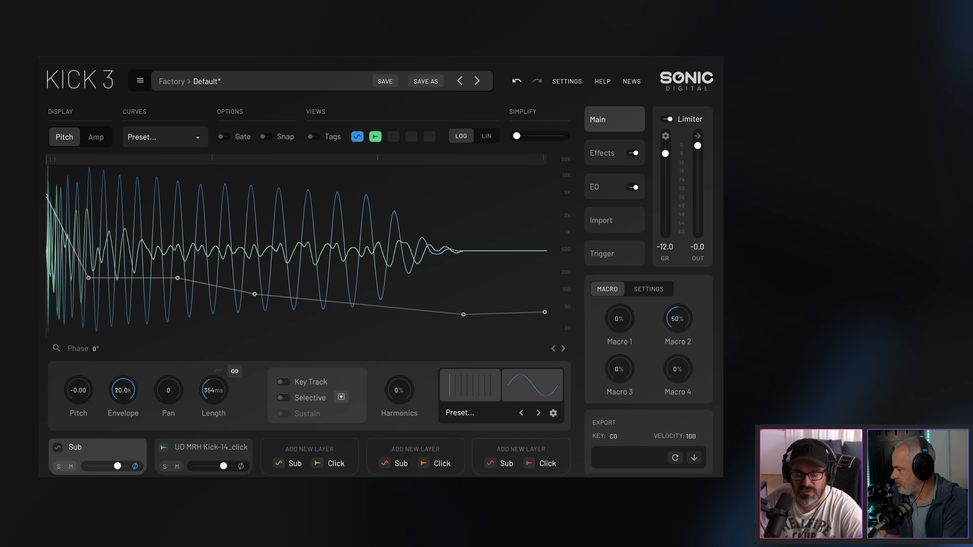
Step: Audition the Sub layer in solo with the click waveform hidden, and slightly raise the second node of its pitch envelope
click(59, 466)
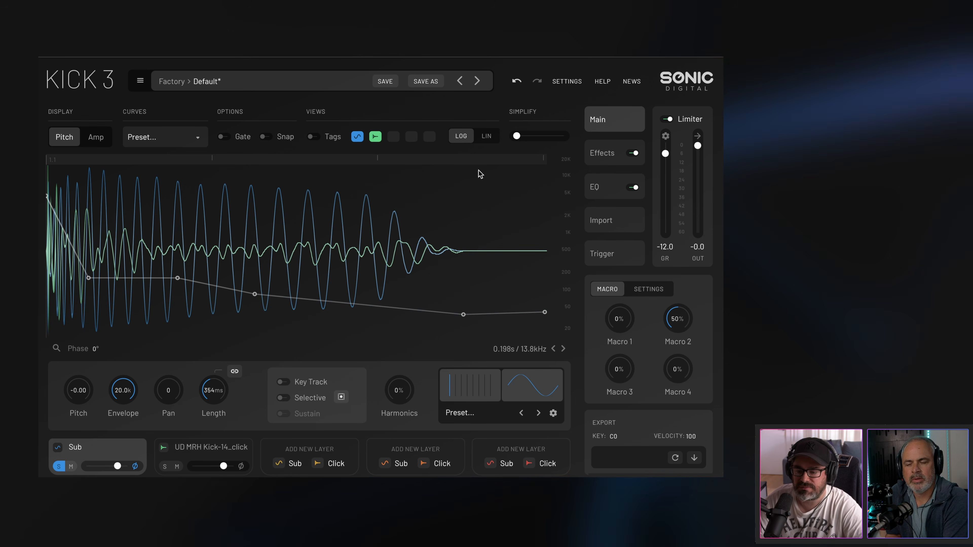
click(377, 136)
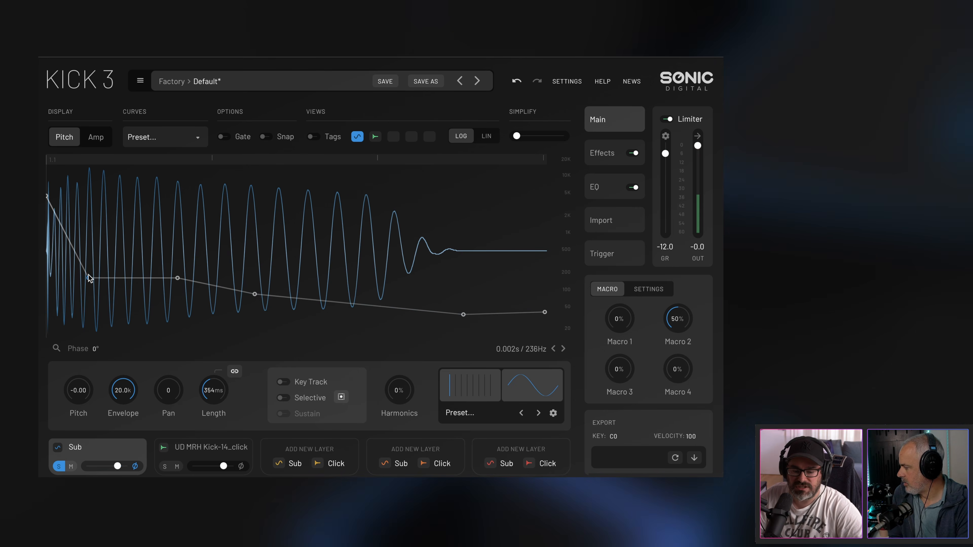
mouse_move(89, 280)
mouse_down()
mouse_move(93, 249)
mouse_move(89, 270)
mouse_up()
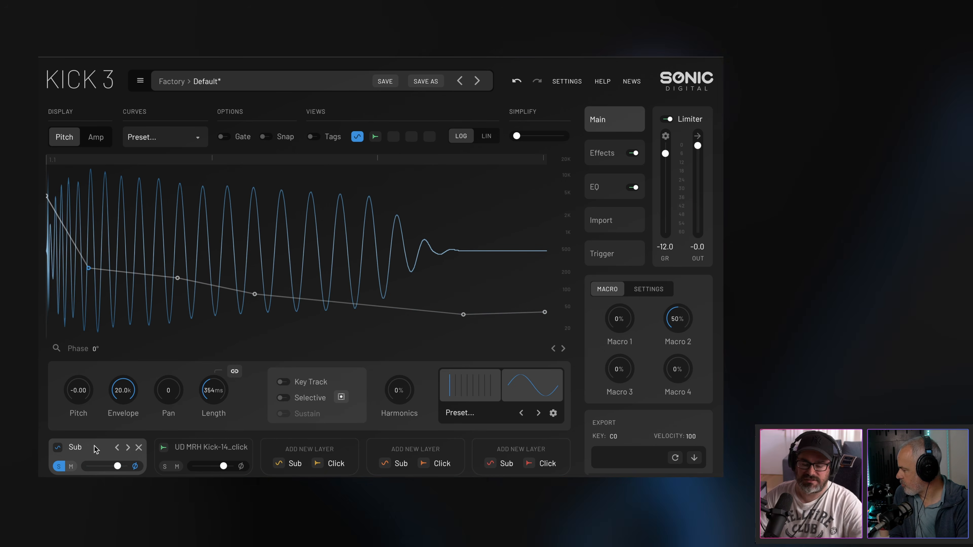
click(59, 466)
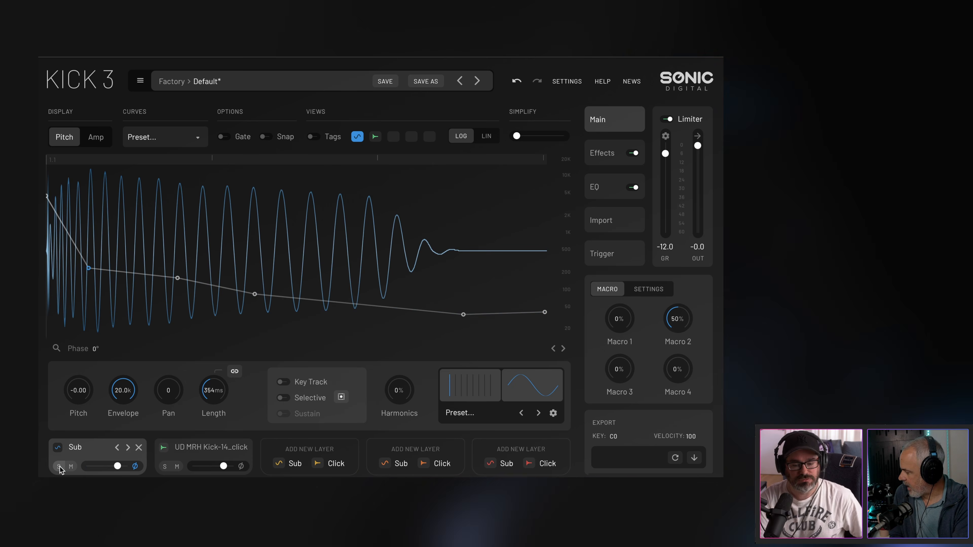
Step: Smooth the Sub layer's amplitude envelope by removing the zigzag nodes between its peak and final decay, and return to the pitch display
click(186, 453)
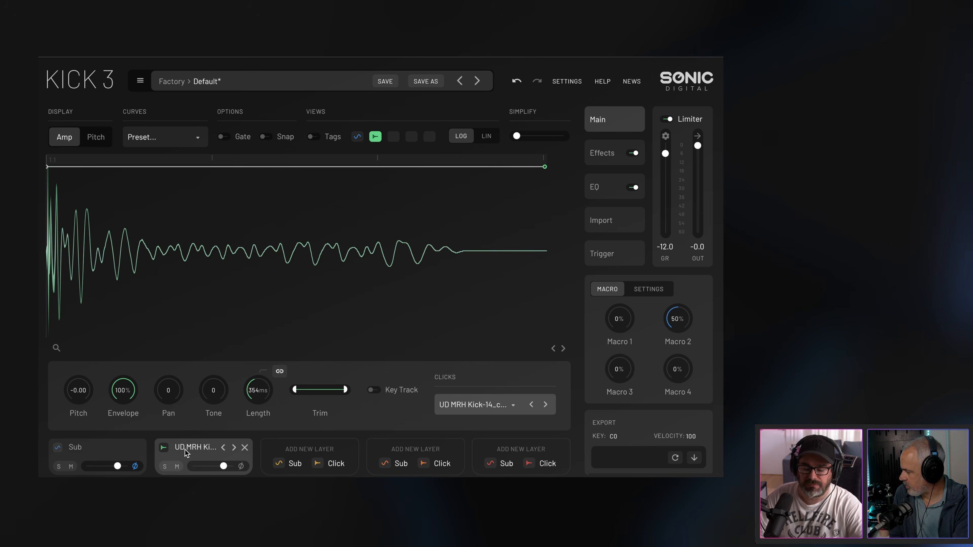
click(107, 450)
click(99, 136)
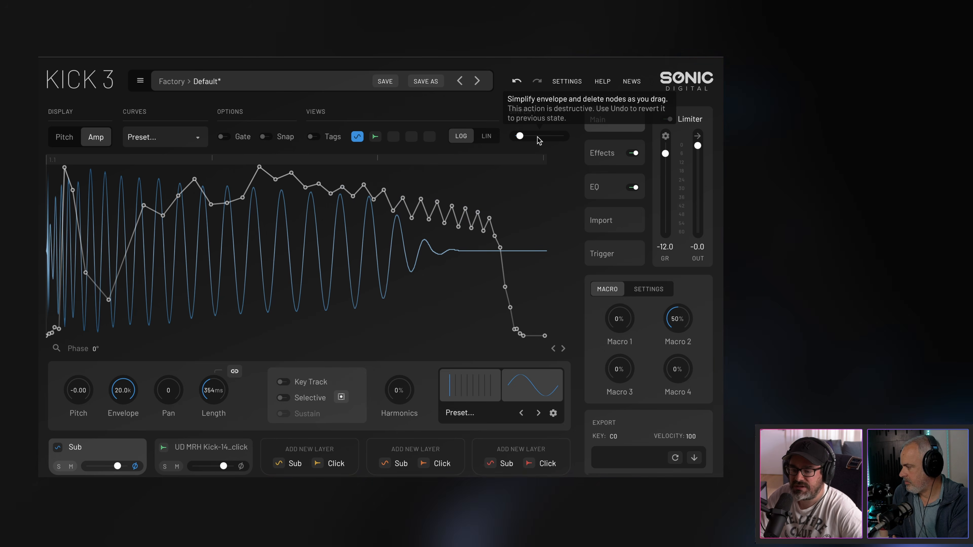
drag(520, 139, 554, 140)
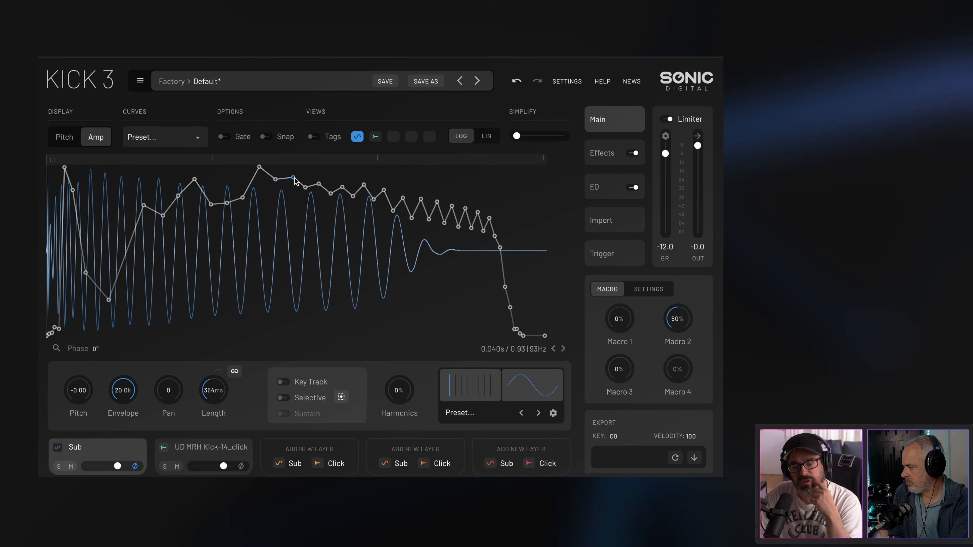
drag(294, 178, 489, 232)
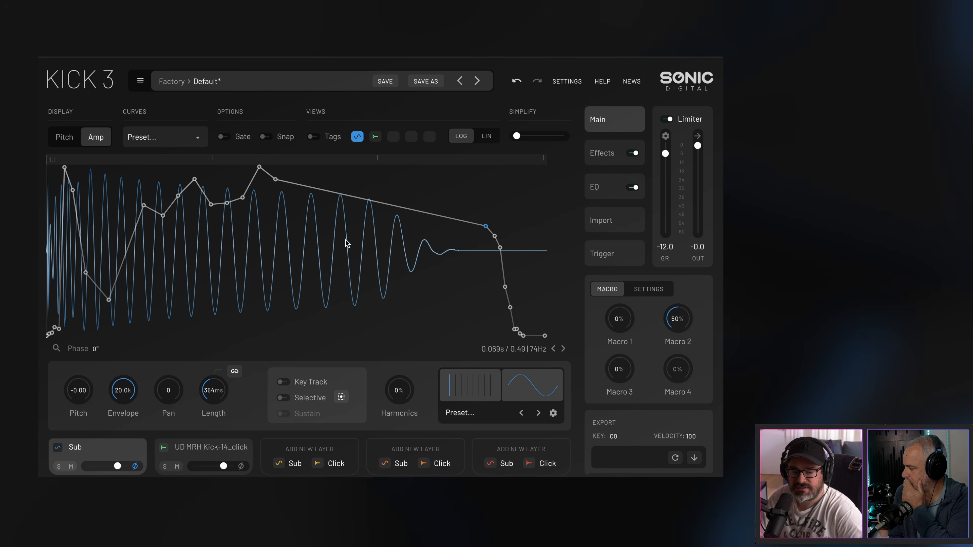
click(61, 138)
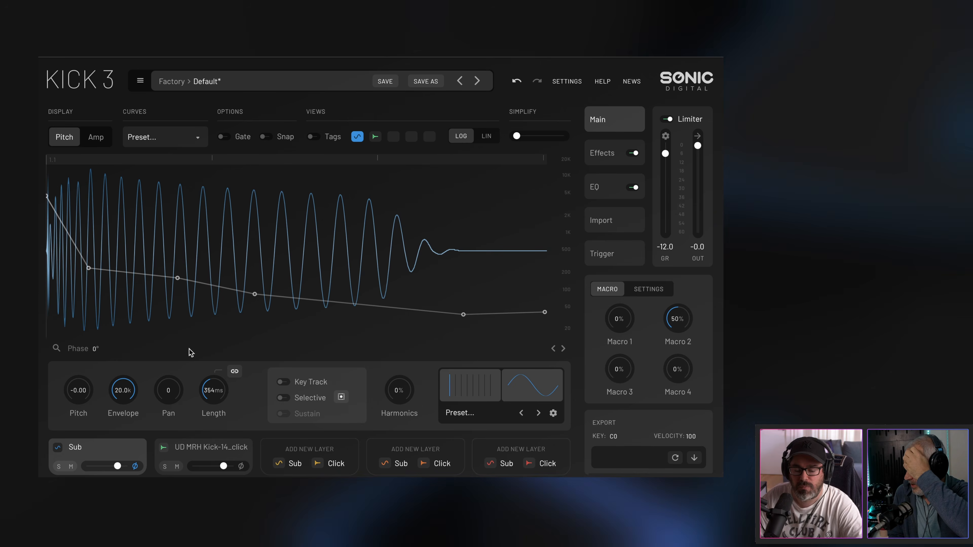
Step: Audition the UD MRH Kick-14_click layer on its own and turn its solo off again
click(193, 449)
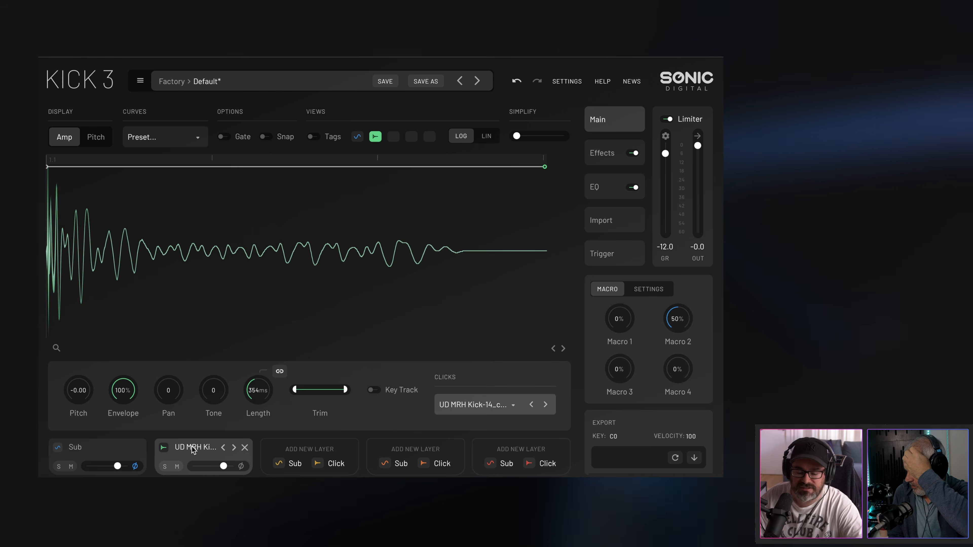
click(165, 467)
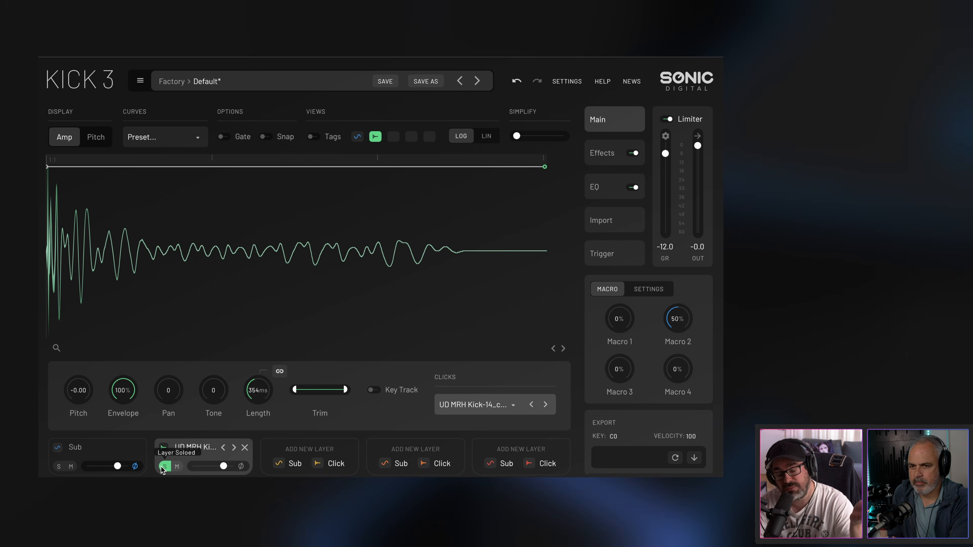
click(165, 466)
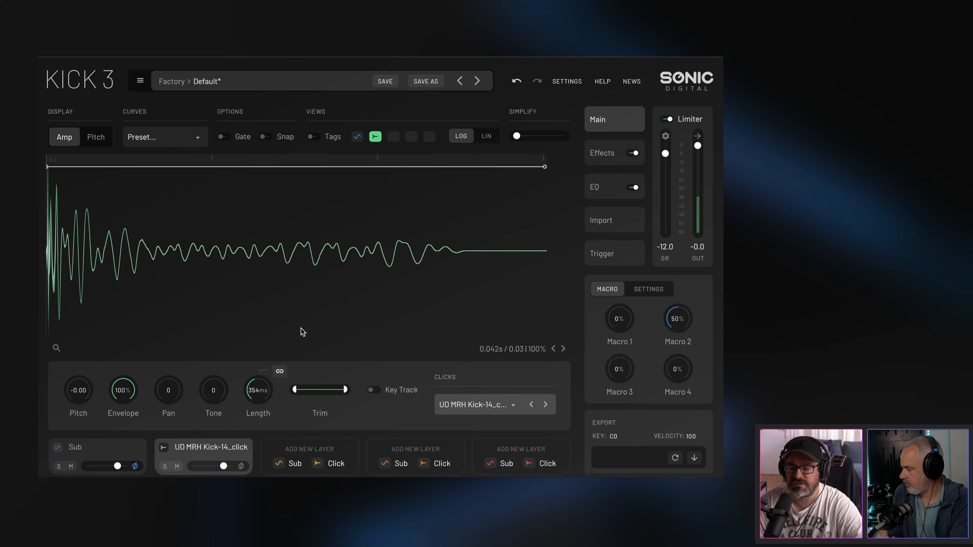
Step: Solo the click layer and shape its amplitude envelope with a near-full level until about 0.024 s and a fade to silence before the end
drag(544, 167, 544, 336)
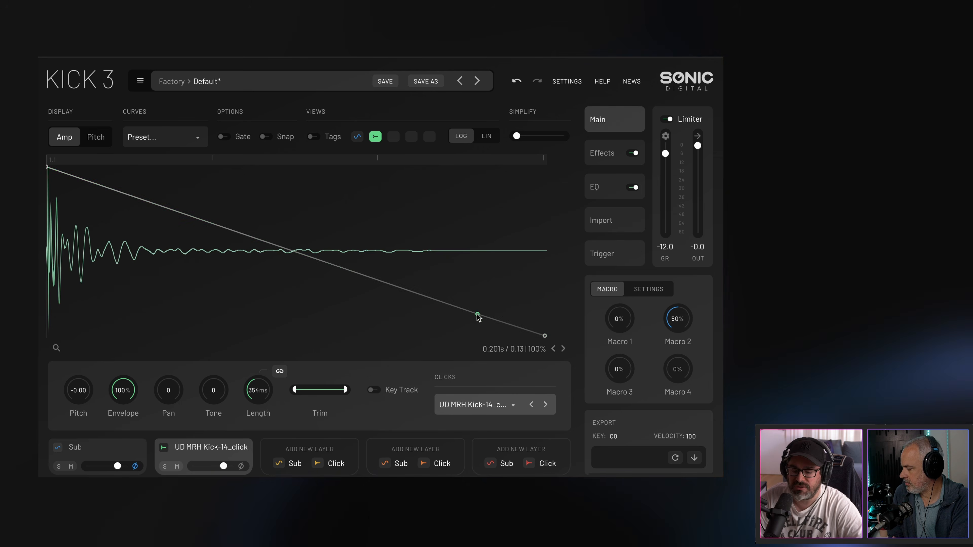
drag(479, 316, 225, 335)
click(165, 467)
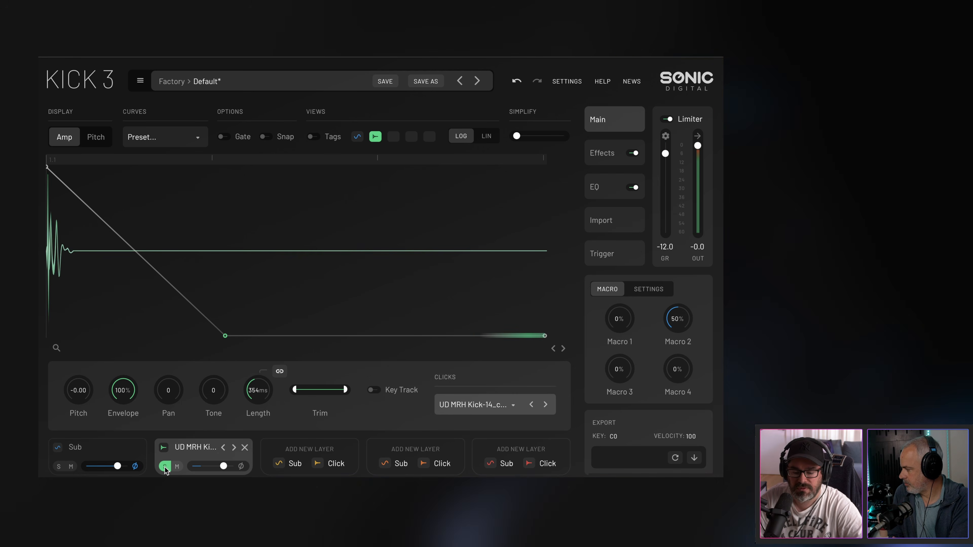
drag(239, 308, 280, 343)
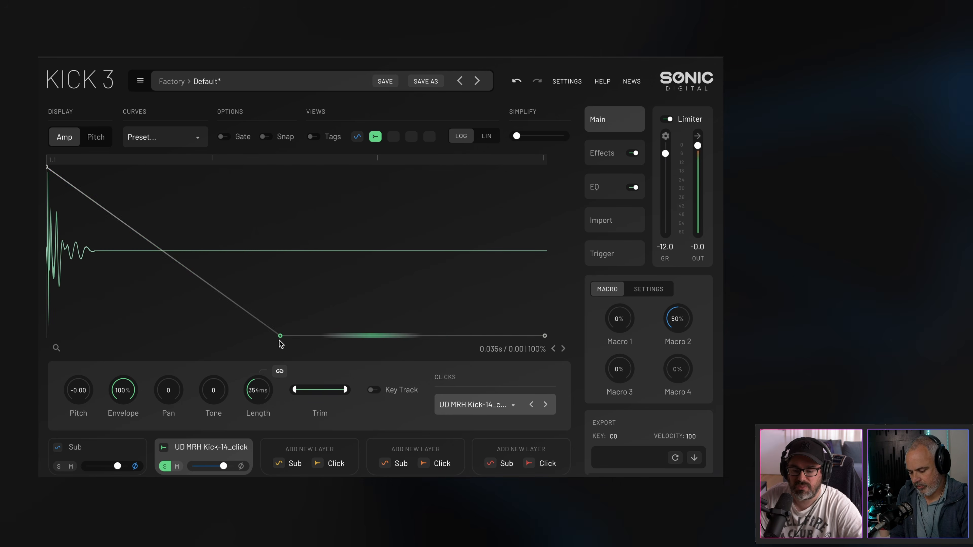
drag(211, 264, 243, 175)
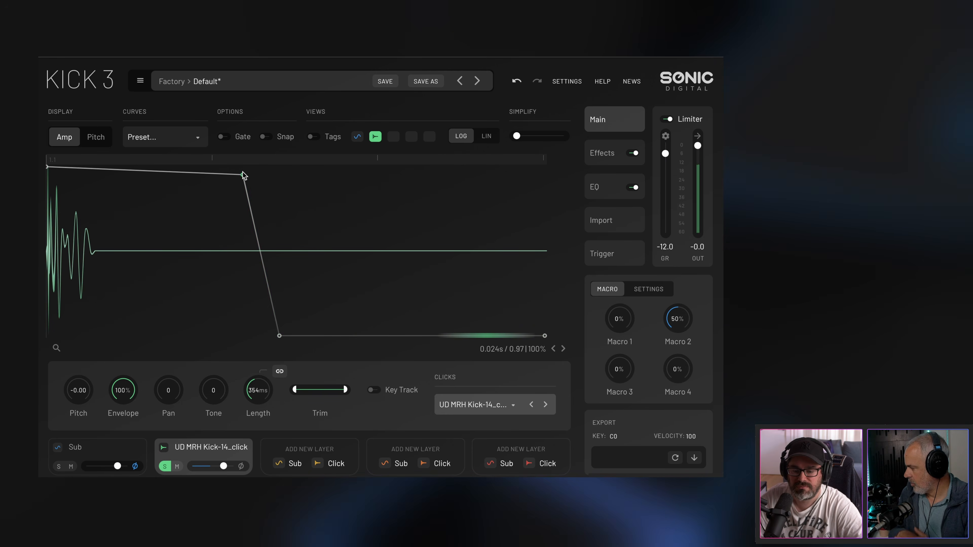
drag(280, 336, 397, 336)
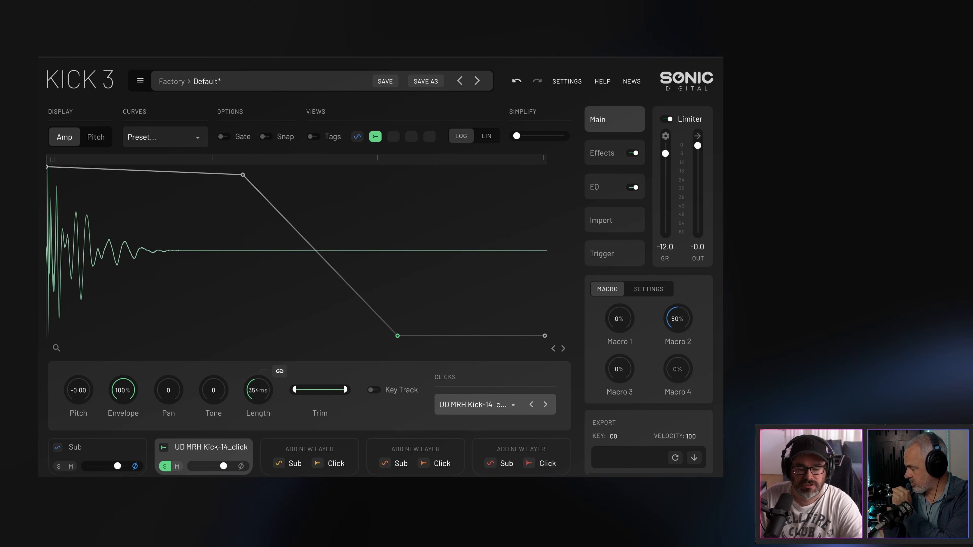
Step: Import A.r.d.i. Trancetopia - Extended Mix.mp3 for analysis and select its kick section from about 6.5 to 9.5 s
drag(307, 243, 308, 245)
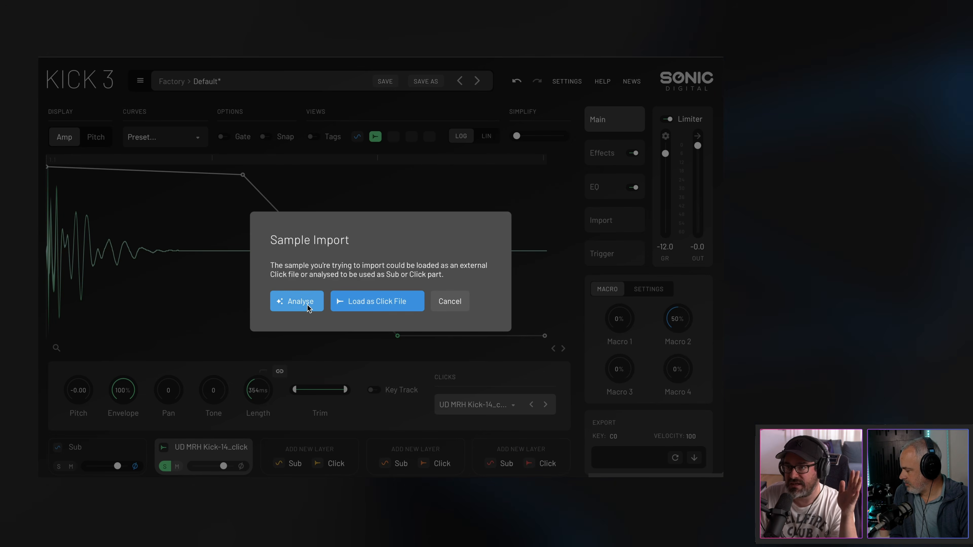
click(299, 301)
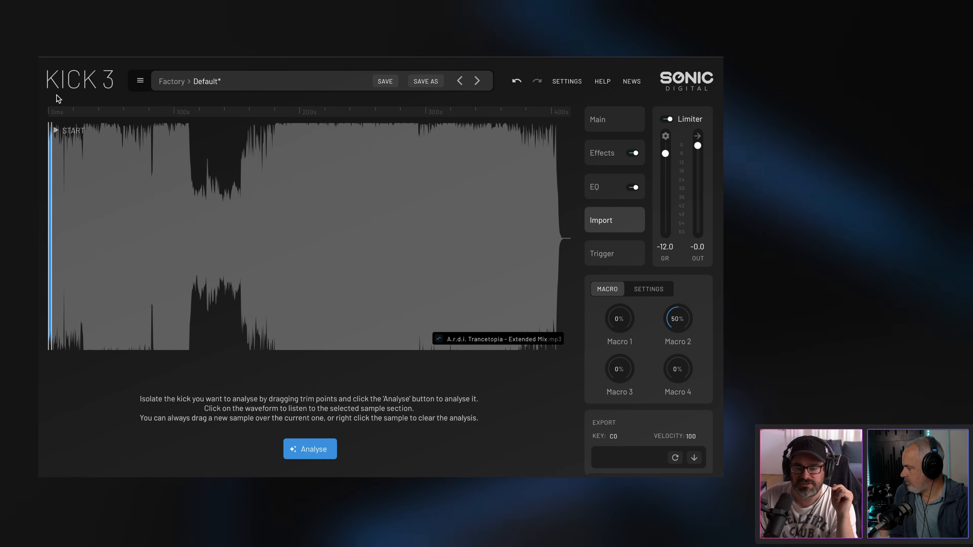
drag(50, 113, 73, 186)
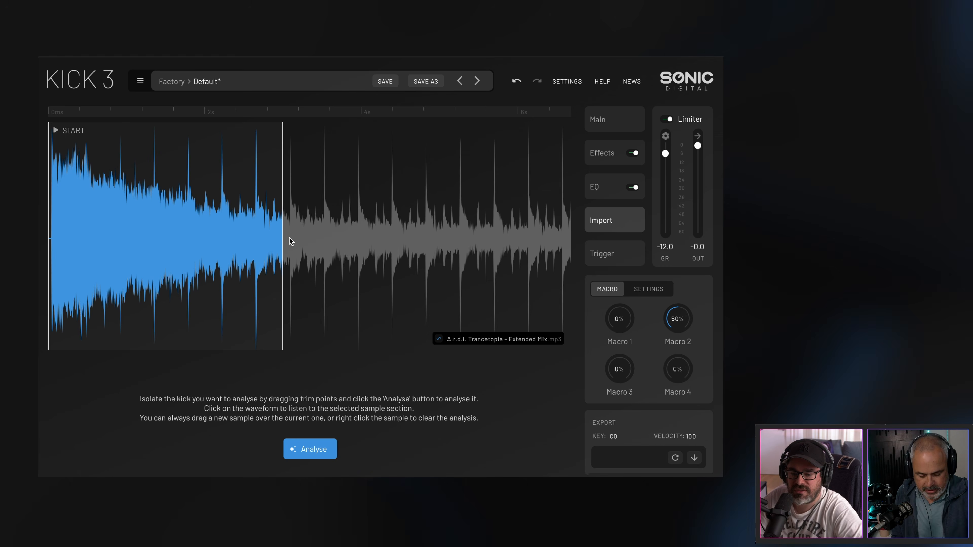
drag(281, 216, 515, 237)
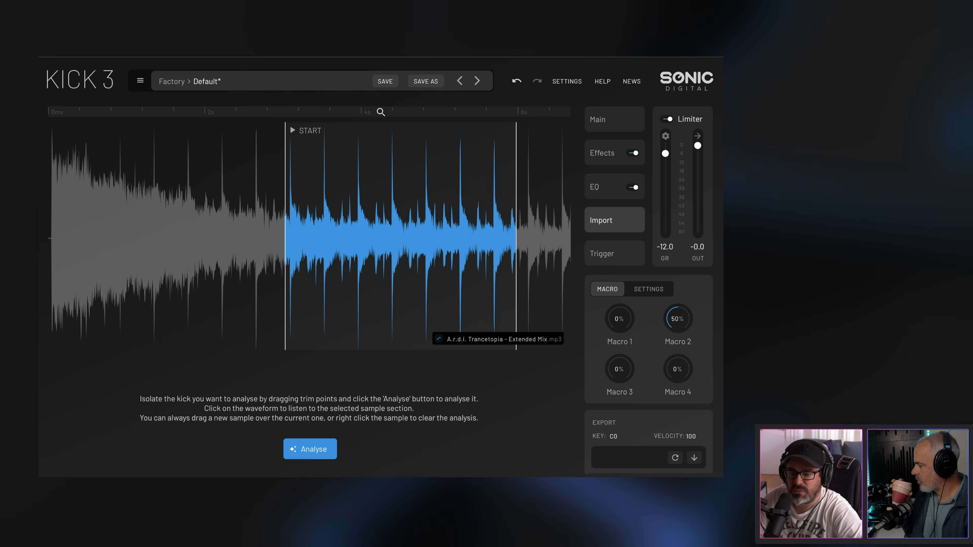
drag(381, 112, 217, 103)
drag(298, 239, 462, 250)
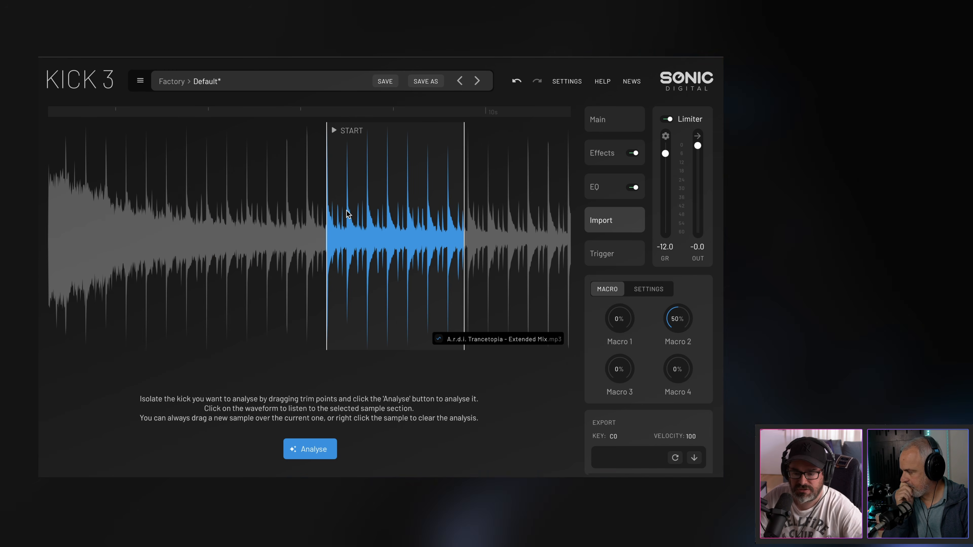
Step: Zoom the imported track's waveform to the selected kick section
right_click(352, 217)
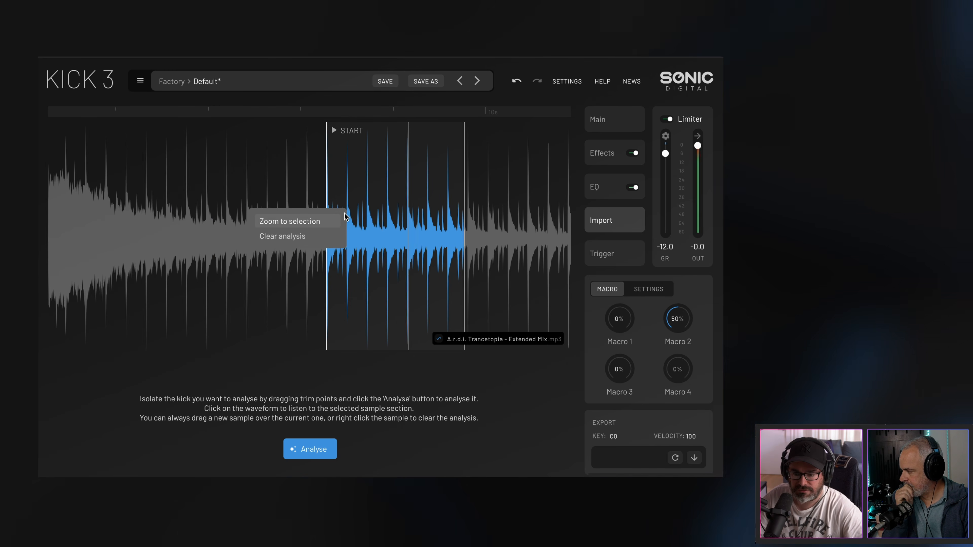
click(346, 215)
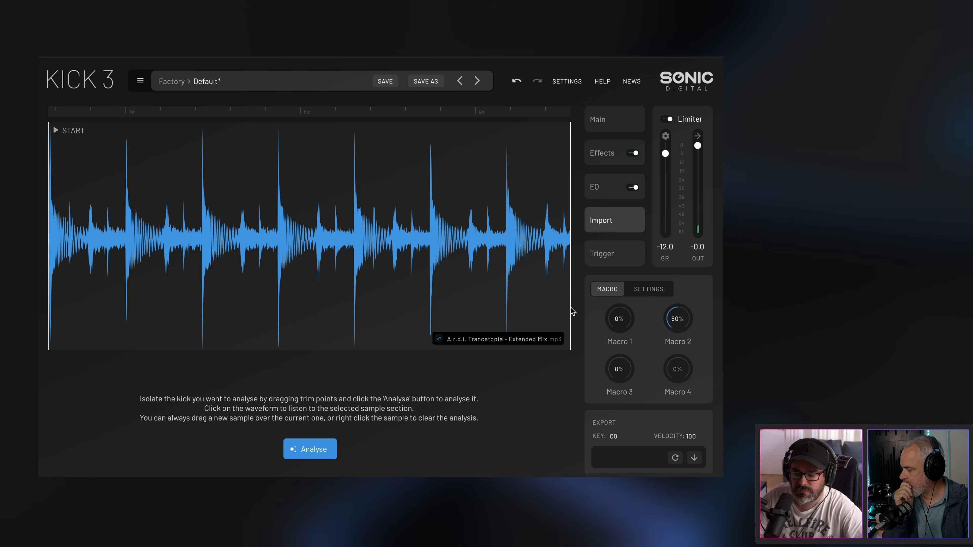
right_click(234, 234)
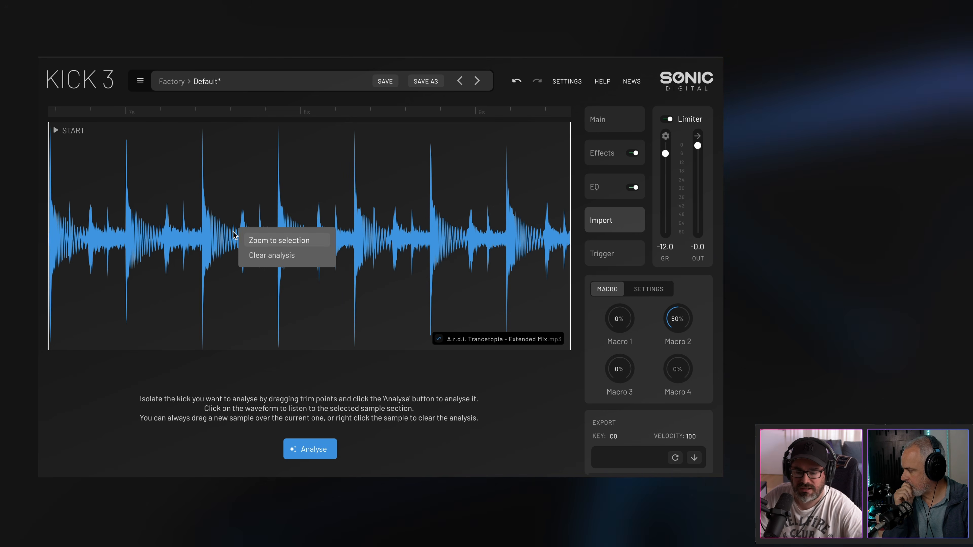
click(206, 211)
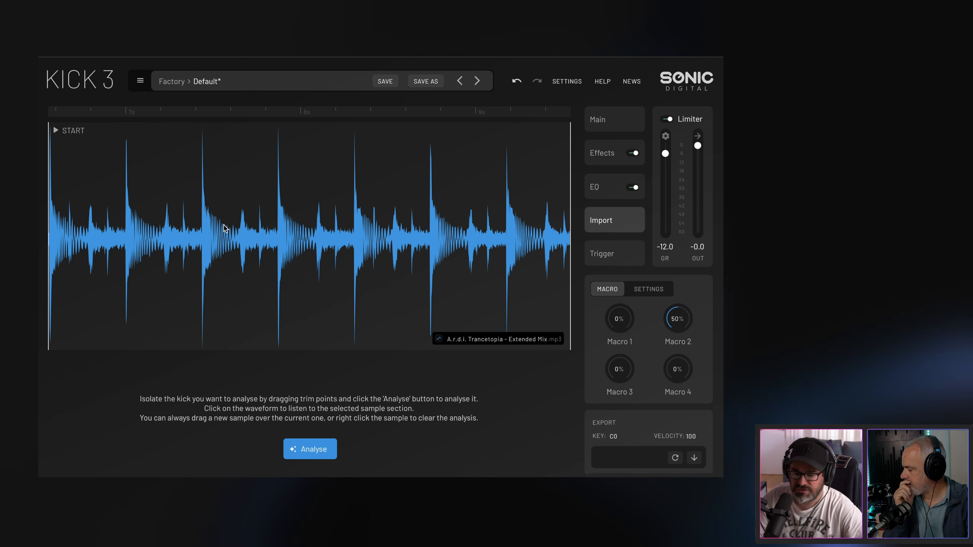
Step: Trim the A.r.d.i. Trancetopia track's selection to a single kick from about 6.13 to 6.55 s and audition it
right_click(232, 217)
click(205, 187)
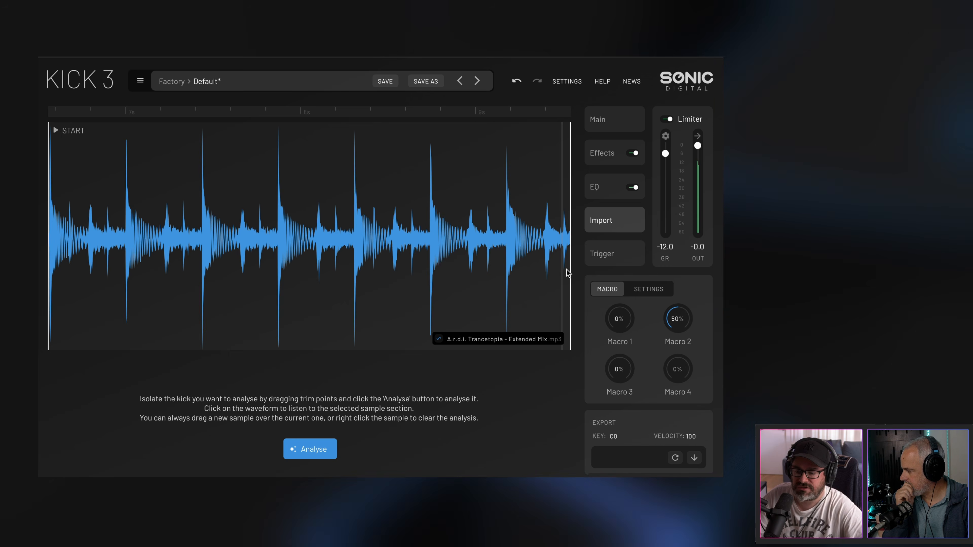
drag(571, 269, 119, 270)
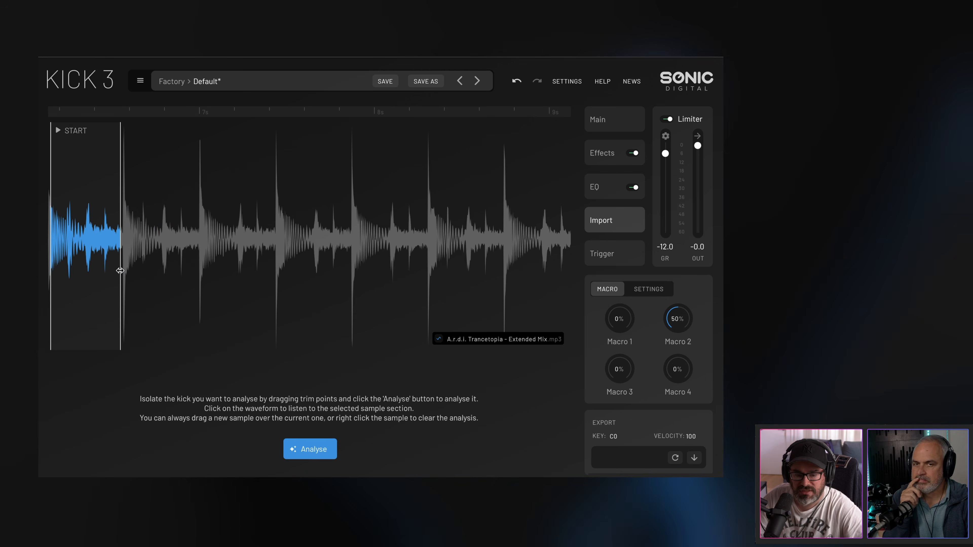
drag(50, 253, 143, 250)
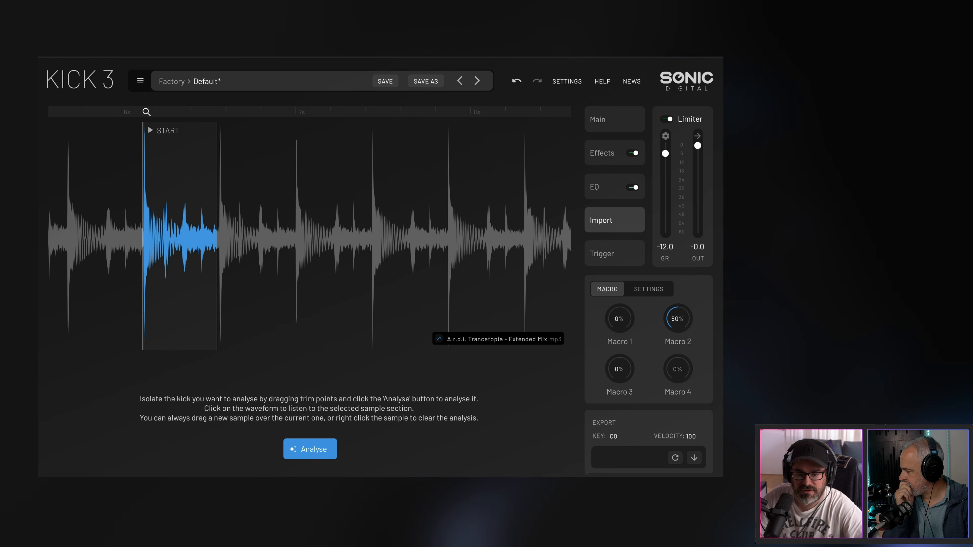
drag(147, 112, 125, 242)
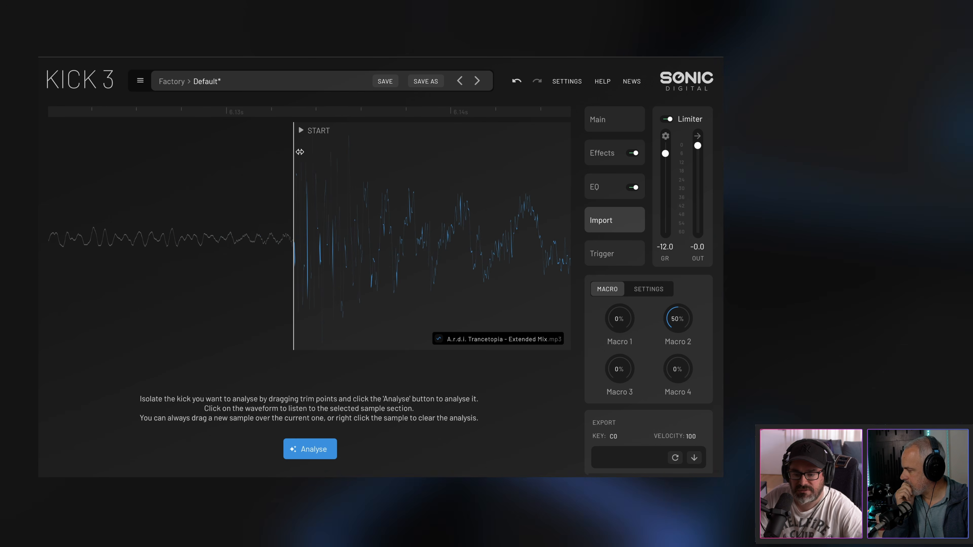
drag(343, 116, 104, 24)
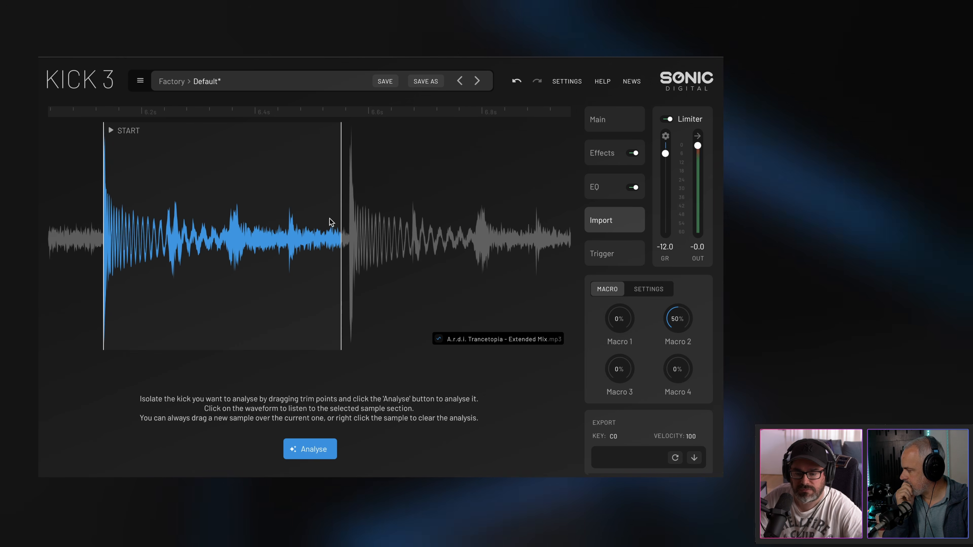
click(239, 203)
click(239, 203)
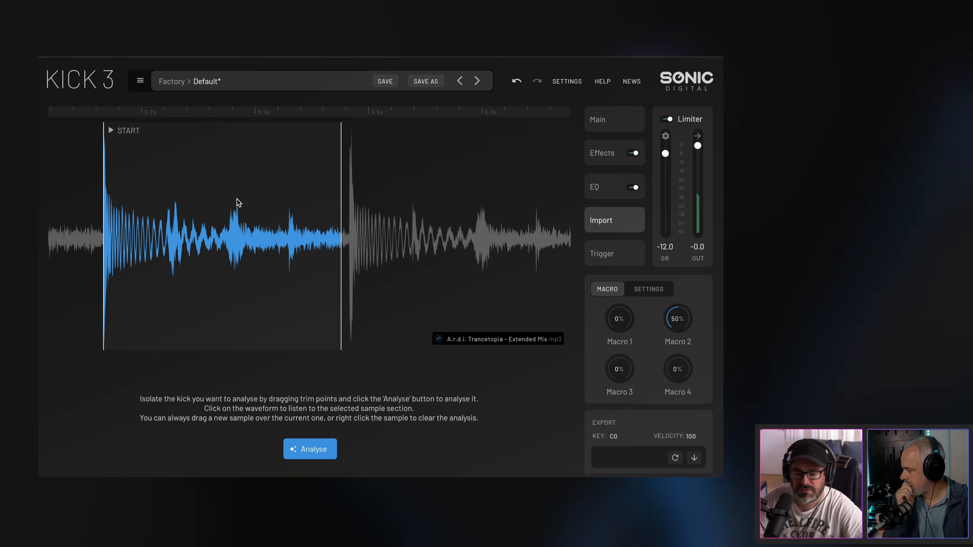
Step: Analyse the selected kick and load its extracted sub and click into the existing Sub and click layers
click(310, 449)
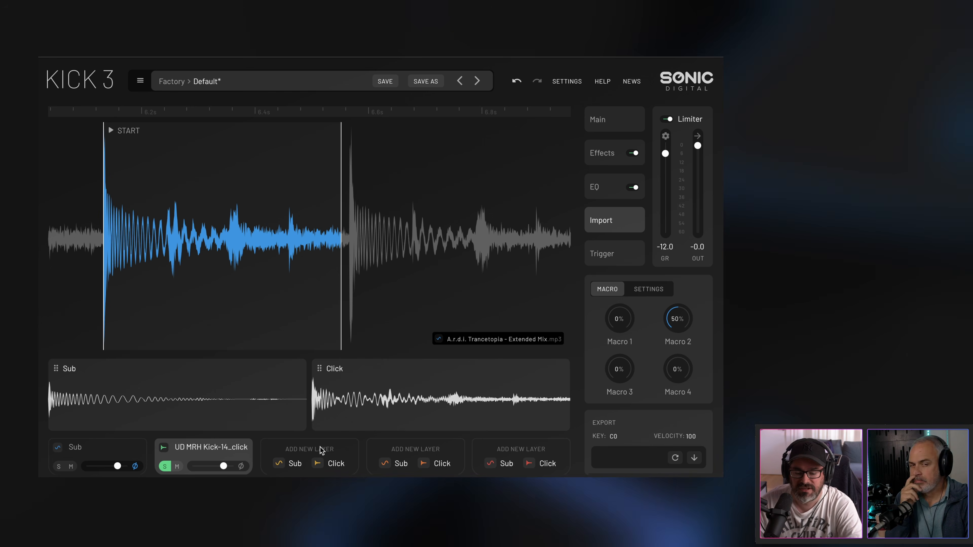
drag(103, 413, 95, 429)
drag(95, 454, 205, 449)
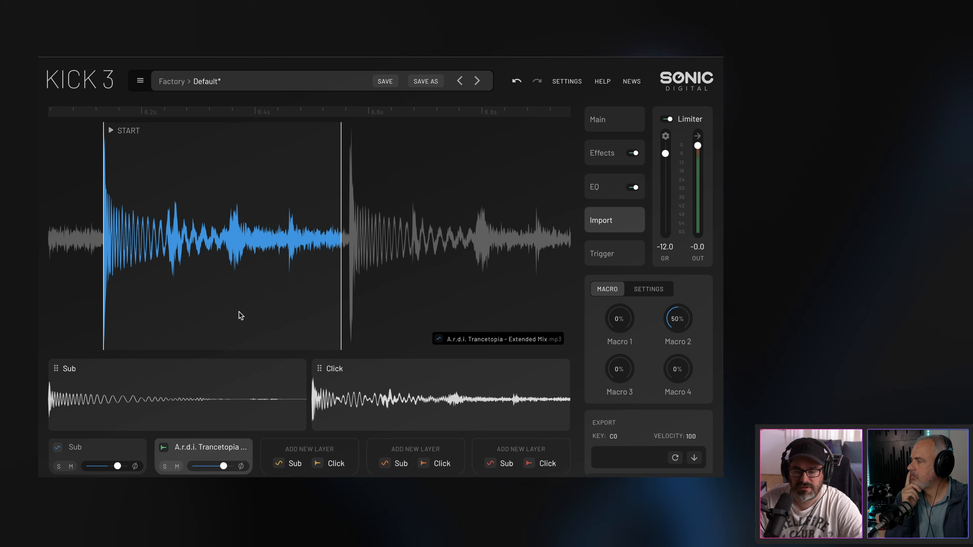
Step: Lower the final point of the Sub layer's pitch envelope to about 50 Hz
click(89, 444)
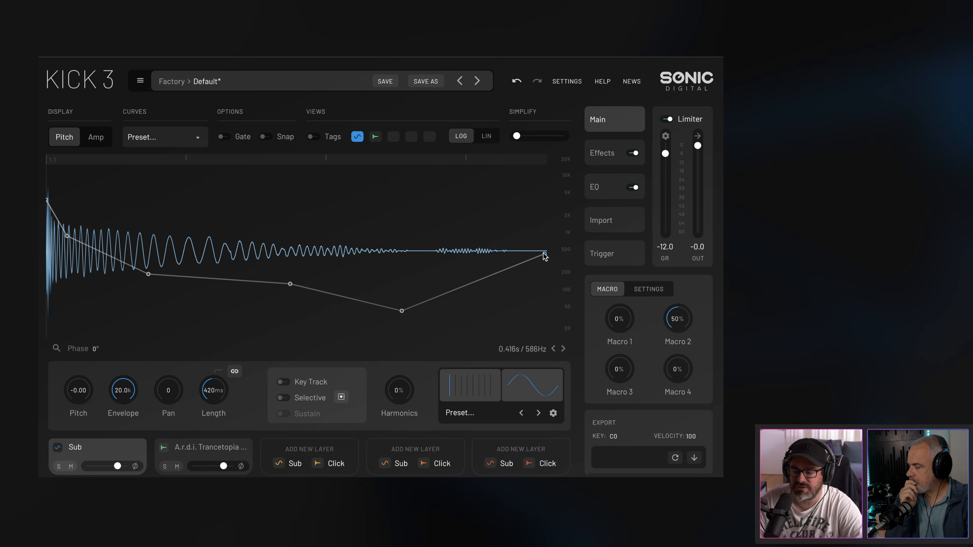
drag(544, 254, 546, 312)
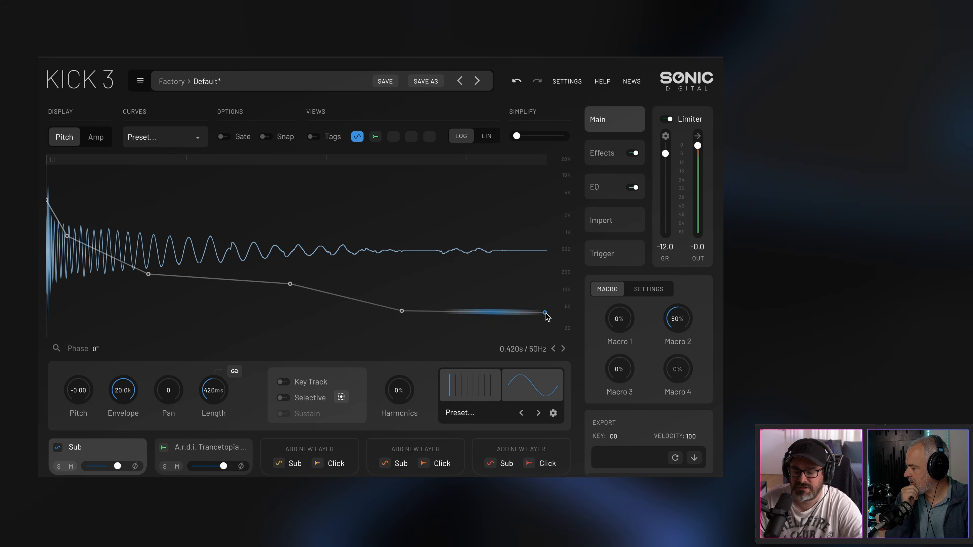
Step: Solo the click layer, shape its amplitude envelope to fade to silence by about 0.077 s, and turn the solo off
click(192, 458)
click(165, 467)
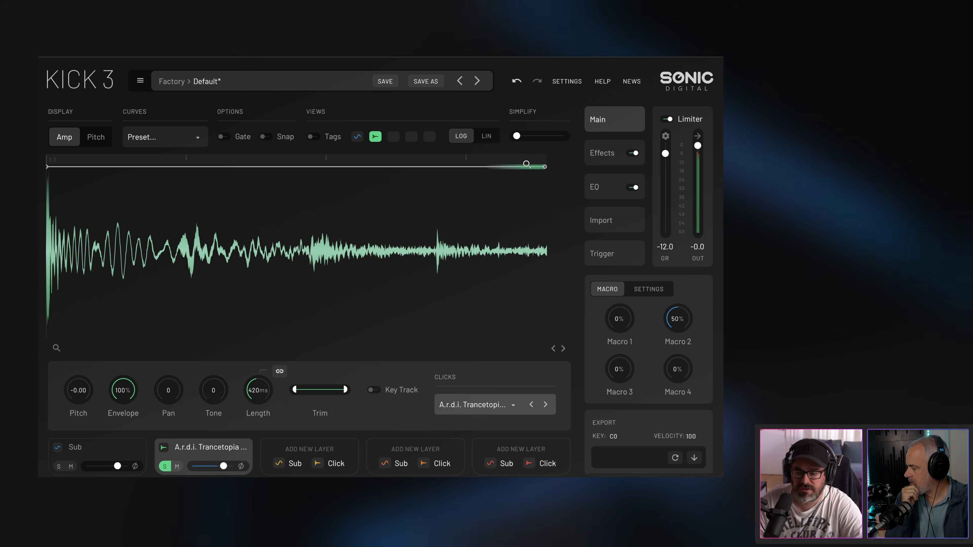
drag(544, 167, 528, 387)
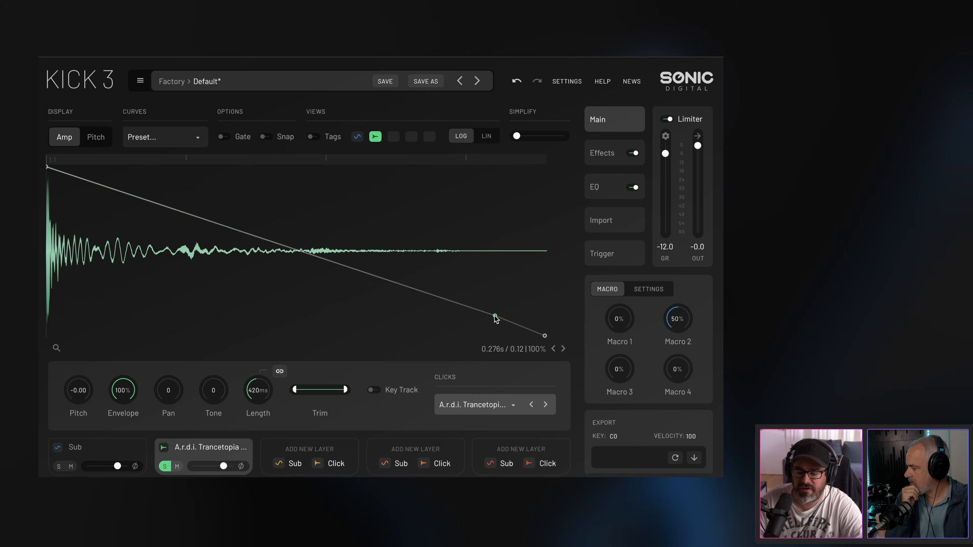
drag(495, 320, 347, 335)
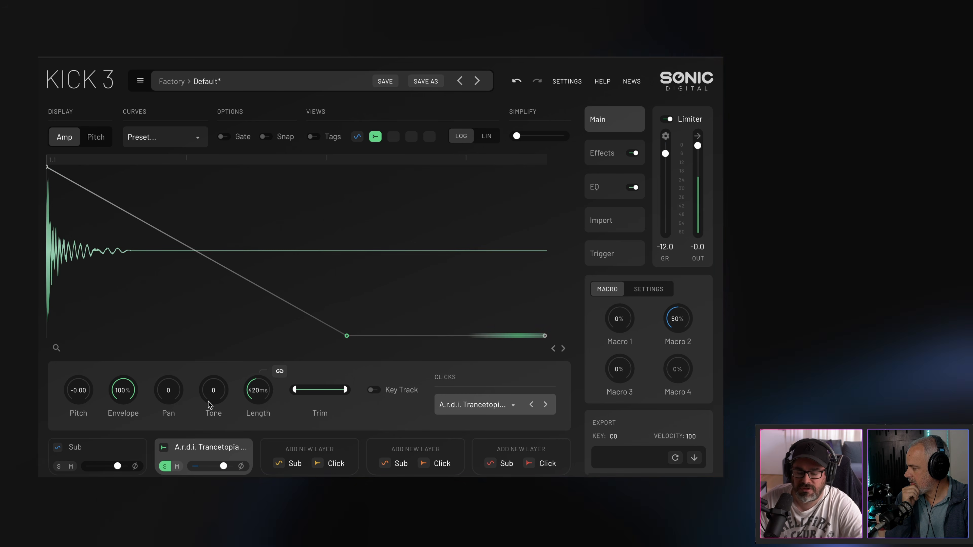
click(100, 447)
click(167, 468)
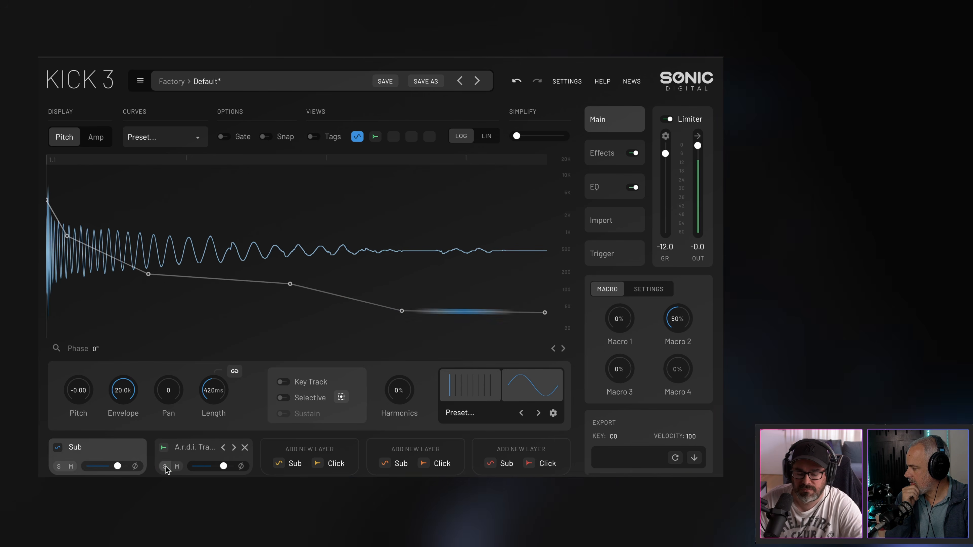
Step: Simplify and raise the Sub layer's amplitude envelope, with a plateau until about 0.022 s and a lower shoulder until about 0.15 s before the fade
click(95, 138)
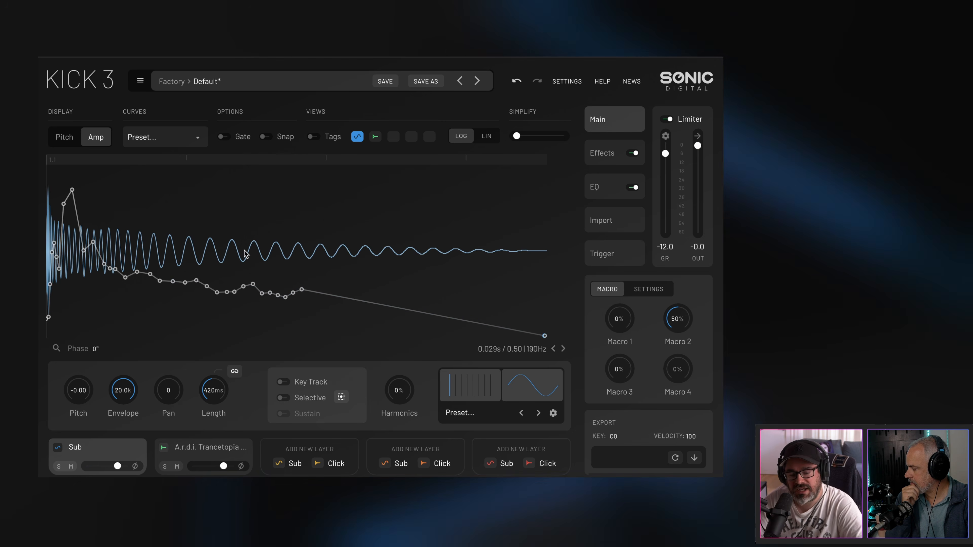
drag(150, 274, 447, 321)
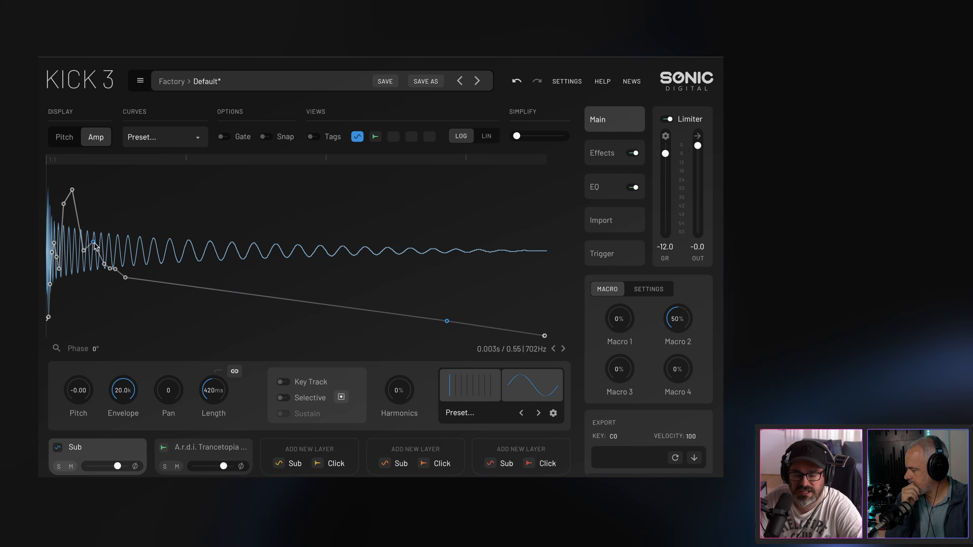
drag(122, 269, 423, 223)
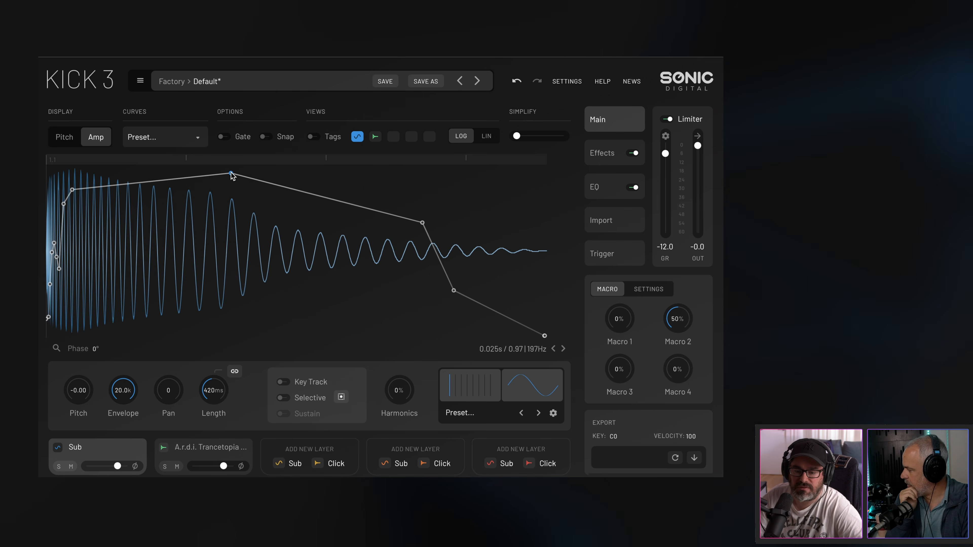
drag(228, 185, 221, 190)
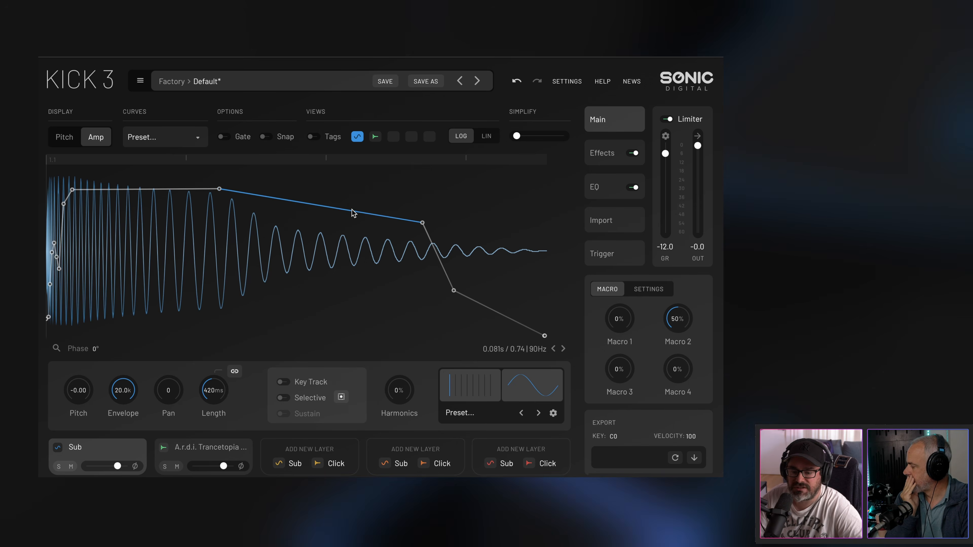
drag(363, 179, 348, 222)
mouse_move(456, 287)
mouse_down()
mouse_move(483, 242)
mouse_move(455, 286)
mouse_up()
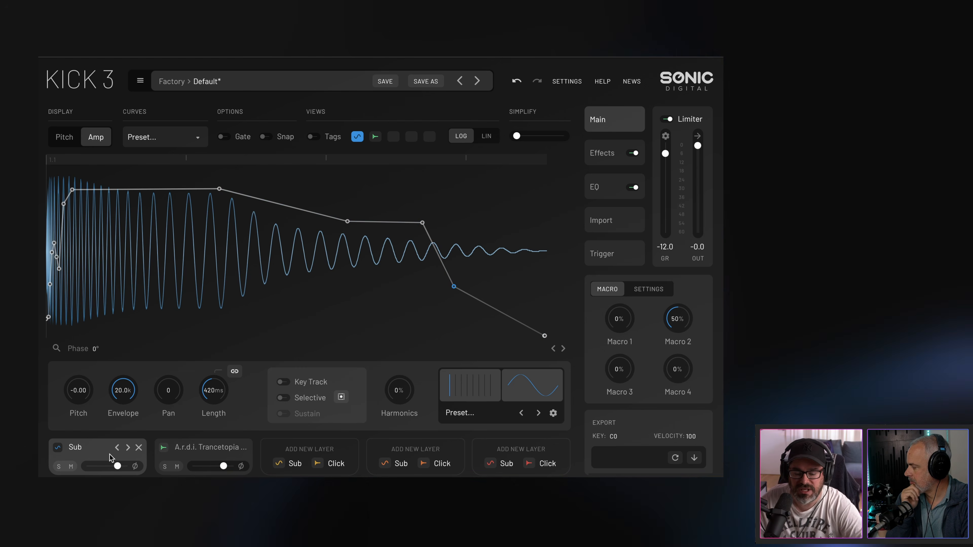
Step: Examine the click layer's amplitude envelope and the Sub layer's pitch envelope, comparing the logarithmic and linear time views
click(214, 458)
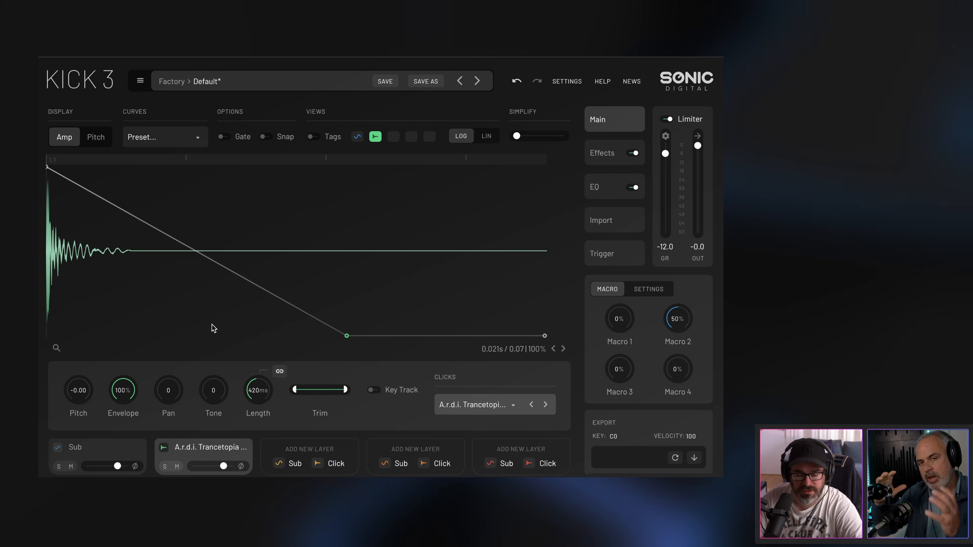
click(87, 447)
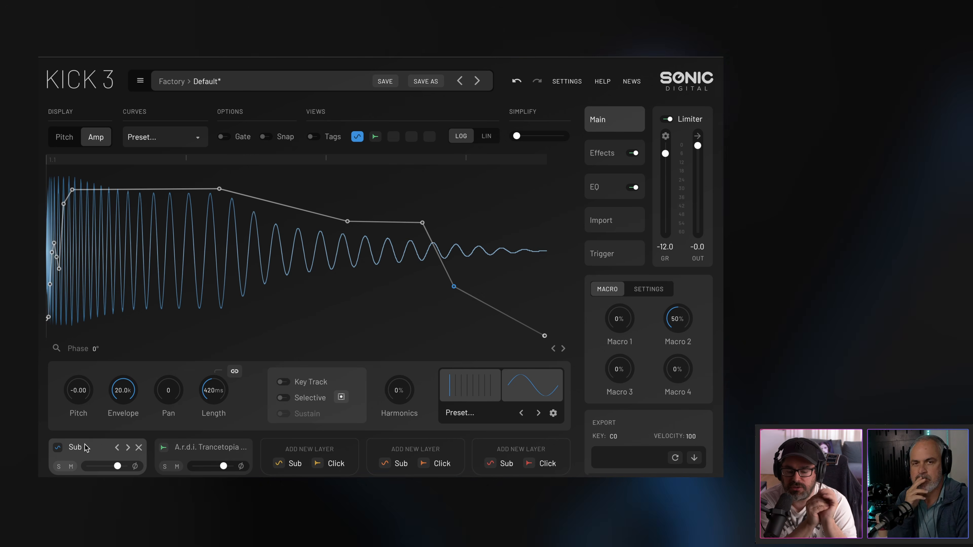
click(64, 137)
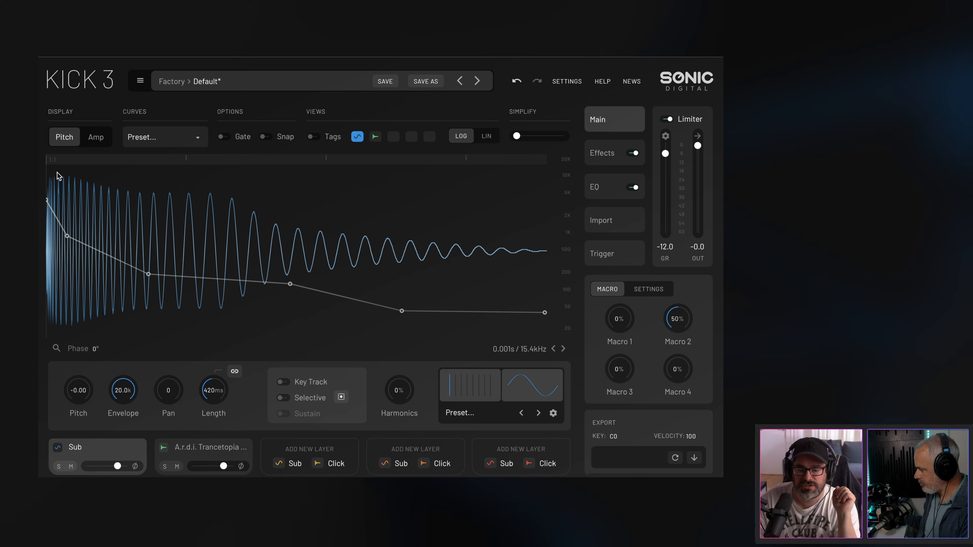
drag(54, 160, 54, 195)
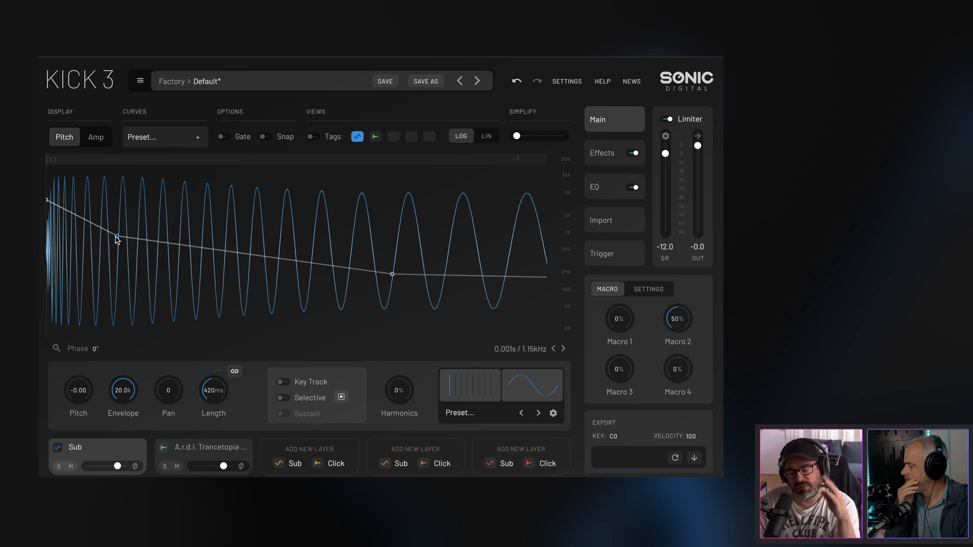
drag(119, 161, 118, 111)
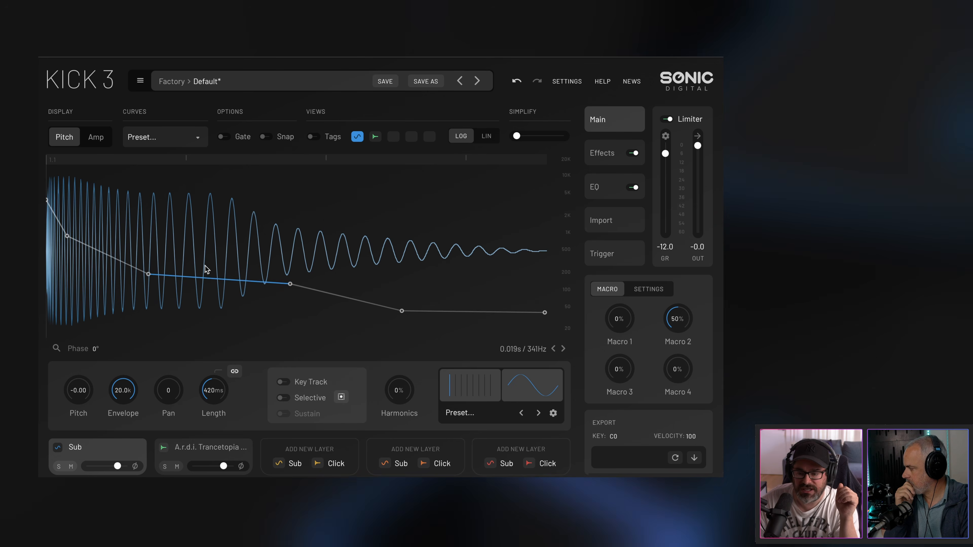
click(474, 138)
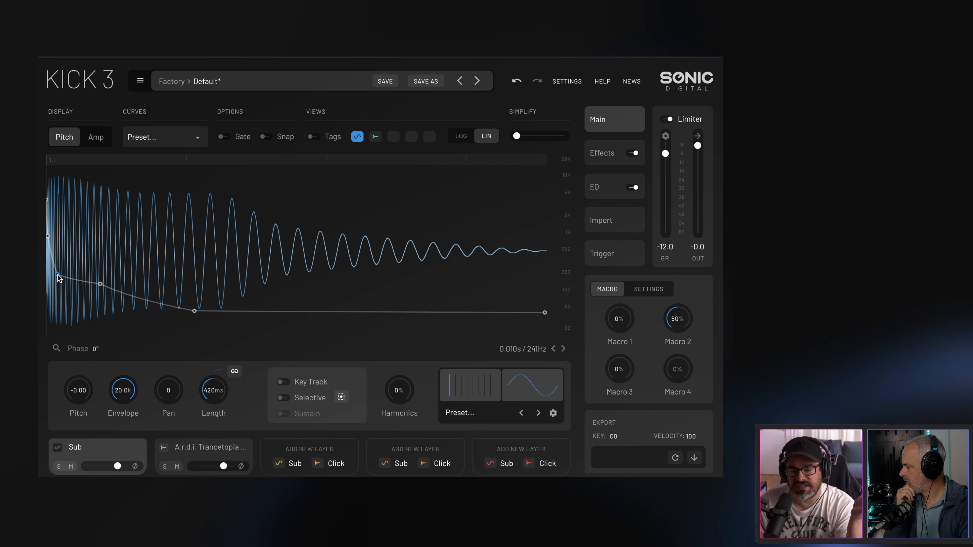
click(102, 139)
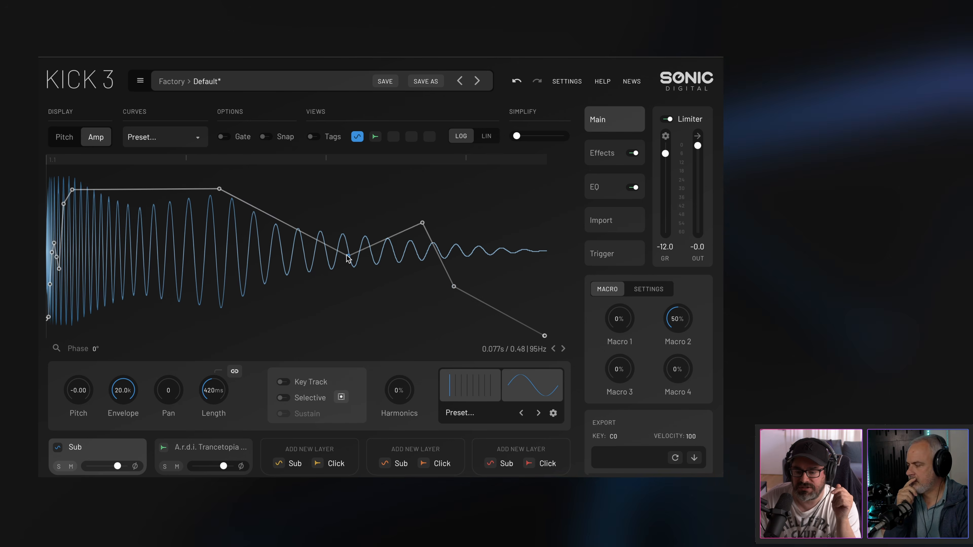
Step: Try a deep dip in the Sub layer's amplitude envelope at about 0.08 s, then raise that point back to a moderate level
drag(348, 221, 354, 308)
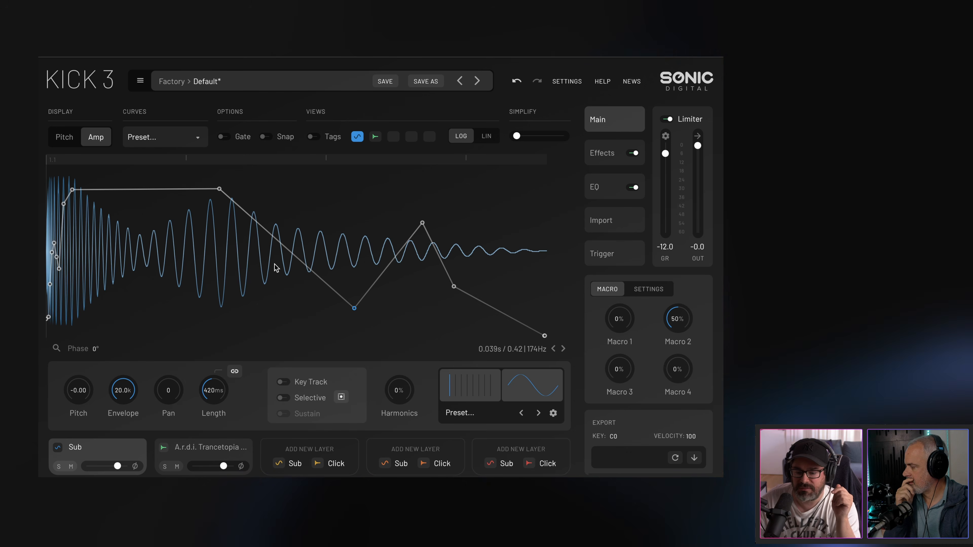
drag(355, 308, 342, 224)
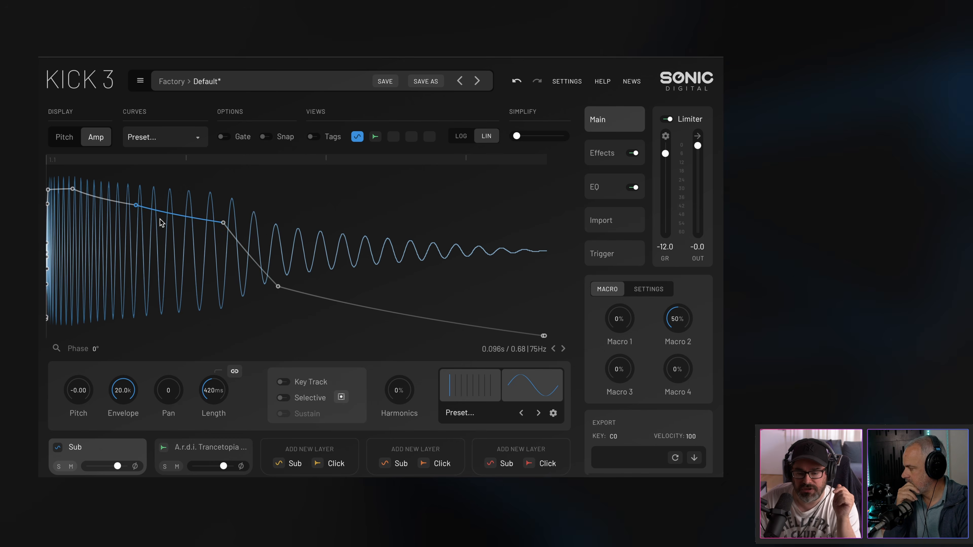
mouse_move(137, 208)
mouse_down()
mouse_move(141, 282)
mouse_move(144, 212)
mouse_up()
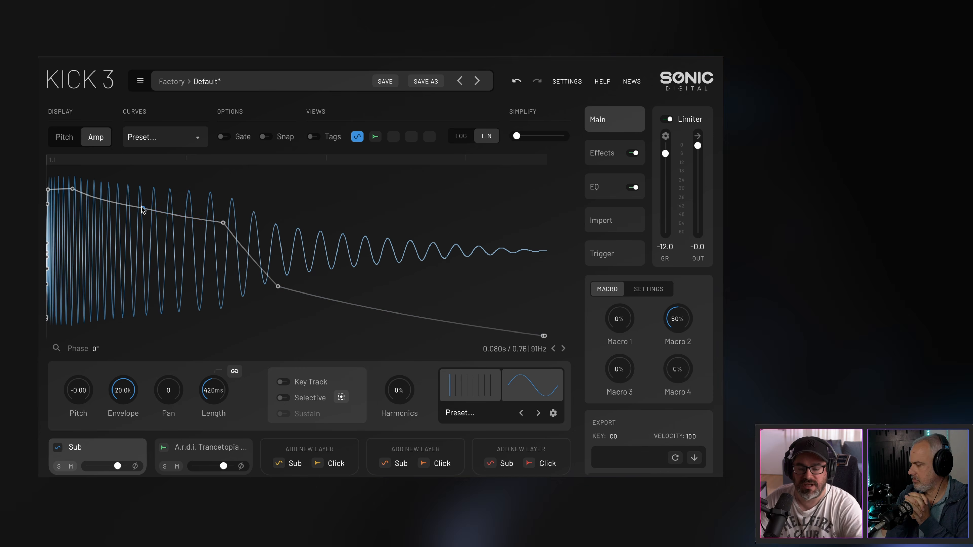
Step: Reshape the Sub layer's amplitude envelope with a dip to 0.59 at about 0.057 s, a peak near 0.22 s, and a steep drop by about 0.28 s
drag(141, 209, 125, 238)
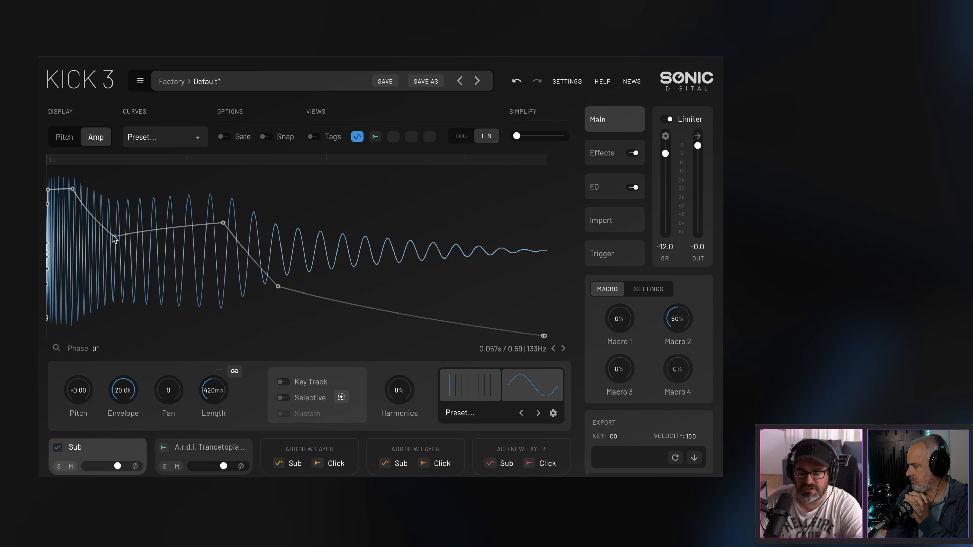
drag(224, 223, 228, 200)
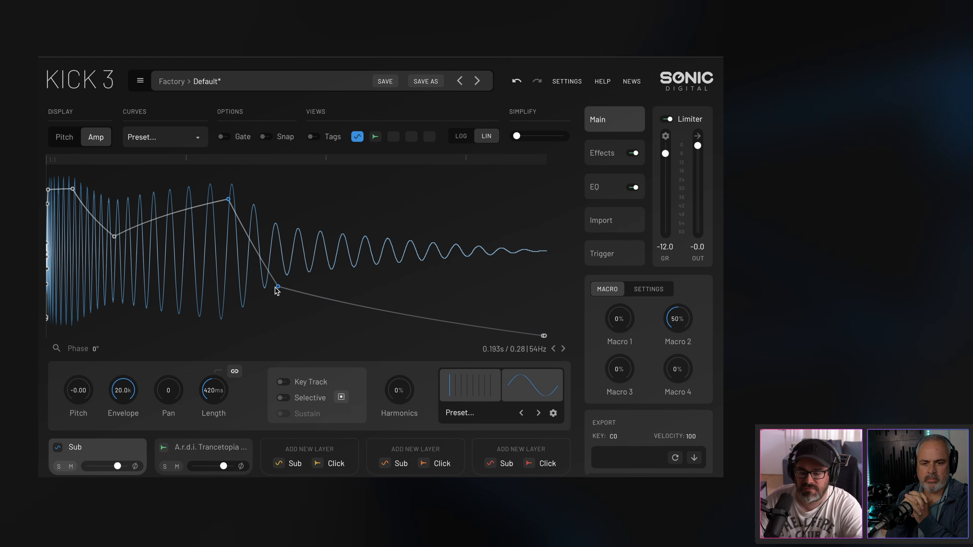
drag(288, 230, 297, 187)
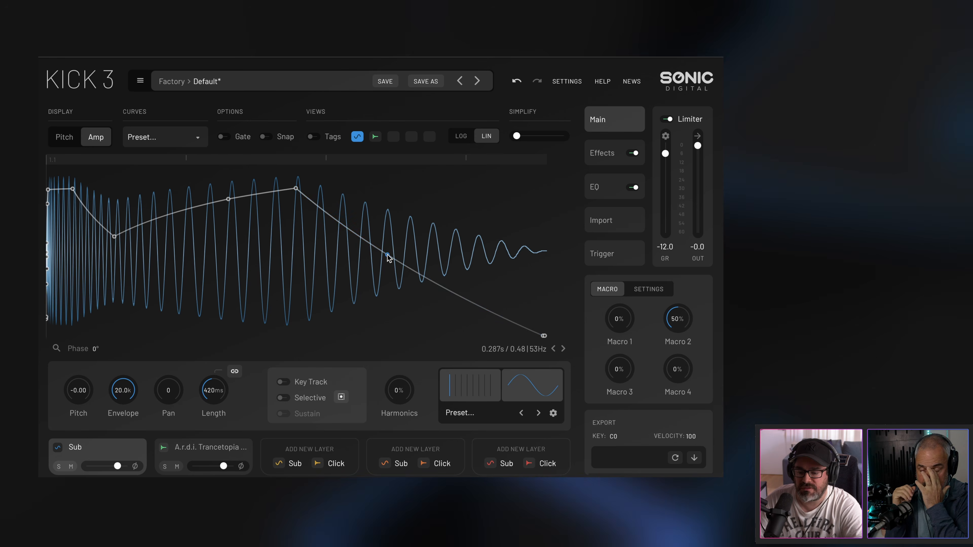
drag(388, 256, 377, 311)
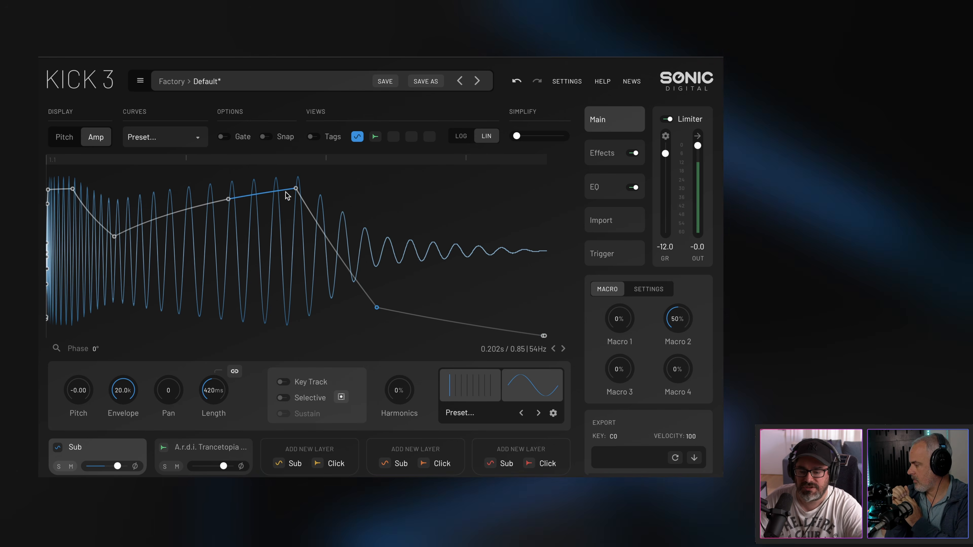
mouse_move(296, 188)
mouse_down()
mouse_move(300, 254)
mouse_move(307, 181)
mouse_up()
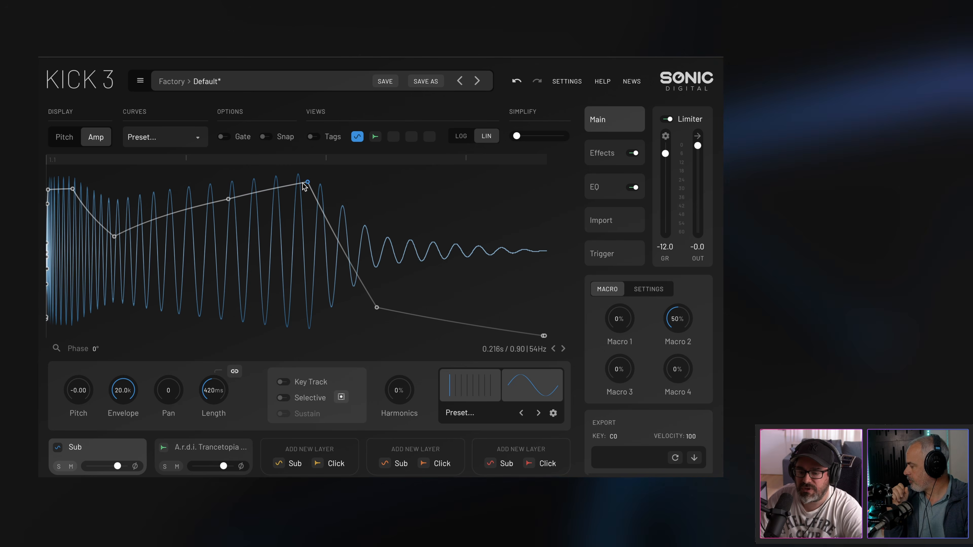
drag(304, 185, 310, 185)
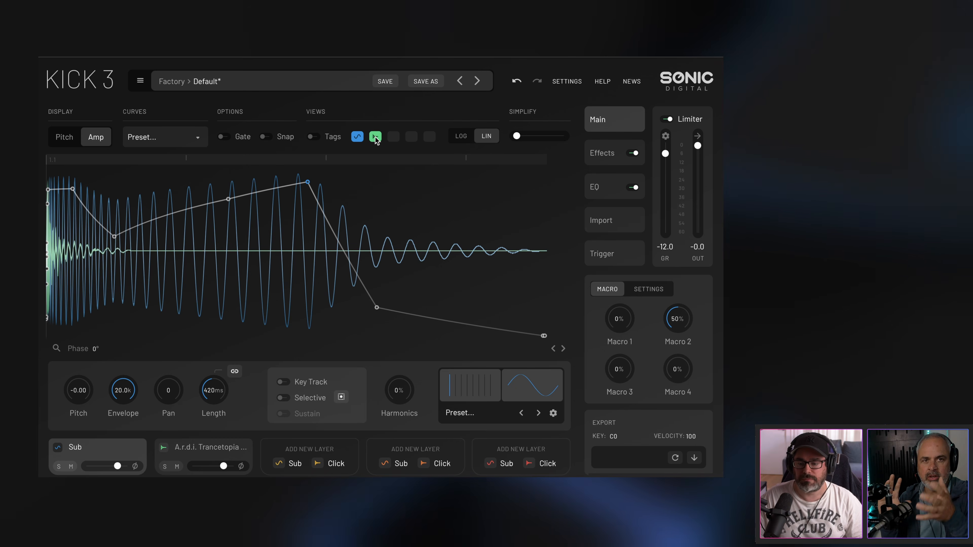
Step: In the logarithmic time view, shift the Sub layer's phase to 43° to align its start with the click waveform
click(460, 136)
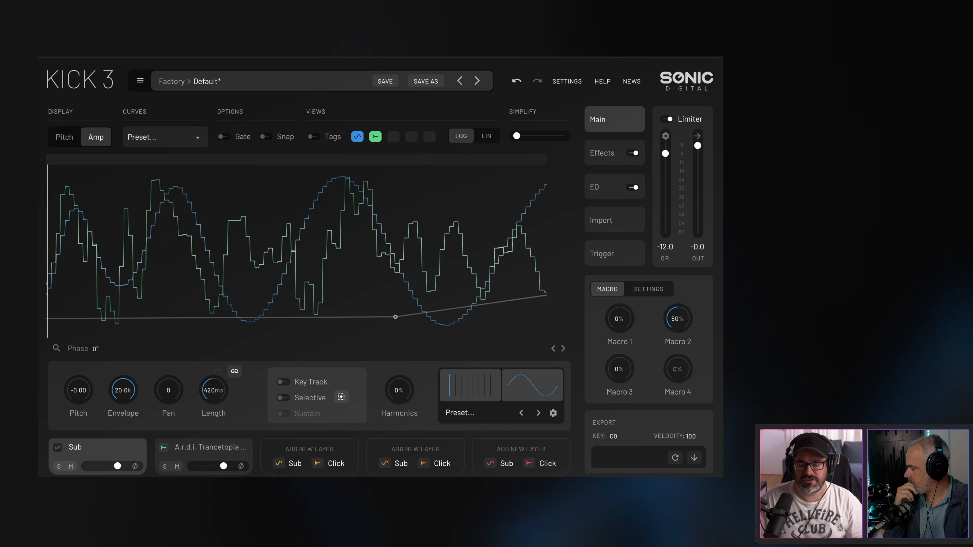
drag(51, 180, 51, 163)
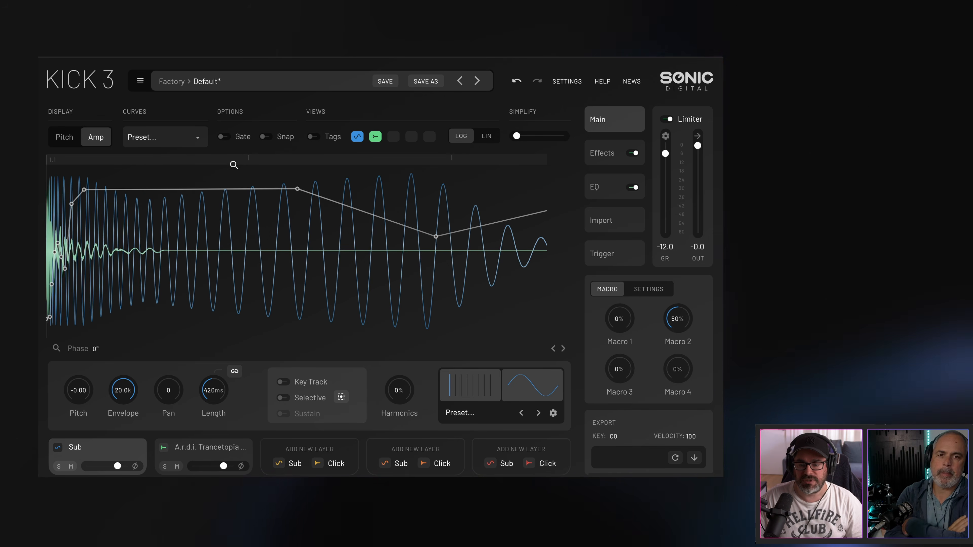
drag(238, 162, 239, 207)
drag(438, 249, 179, 160)
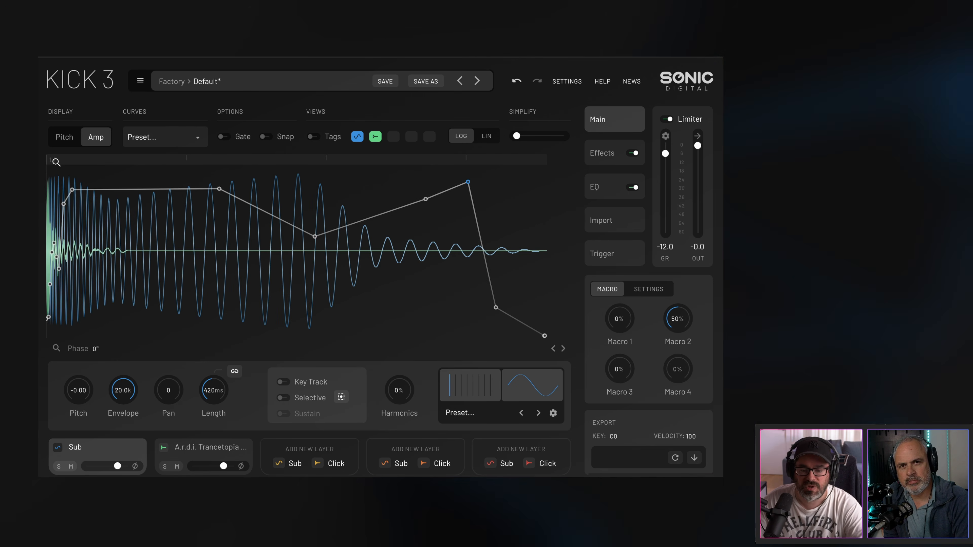
drag(56, 163, 166, 234)
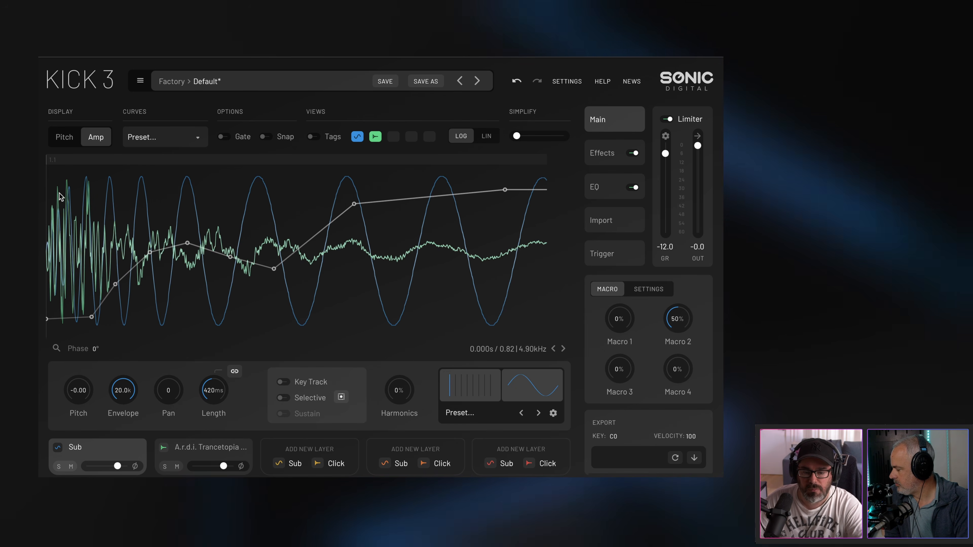
drag(52, 161, 48, 210)
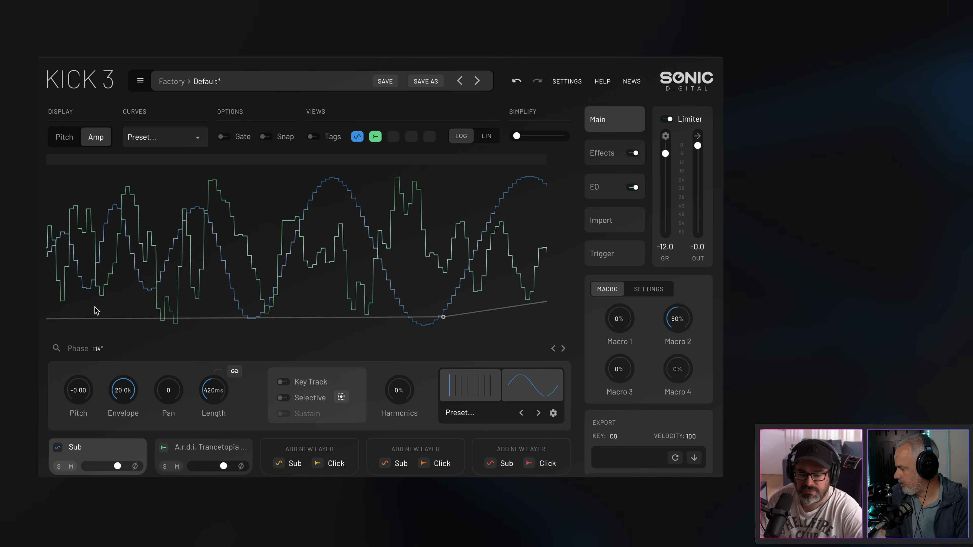
drag(96, 311, 98, 337)
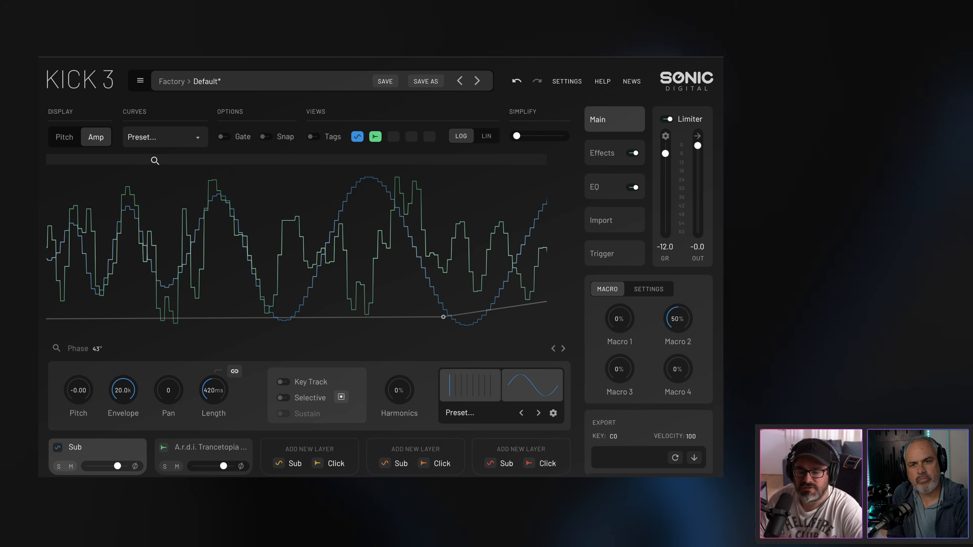
Step: Set the Sub layer's phase to -32° against a wider stretch of the click waveform
drag(154, 161, 154, 120)
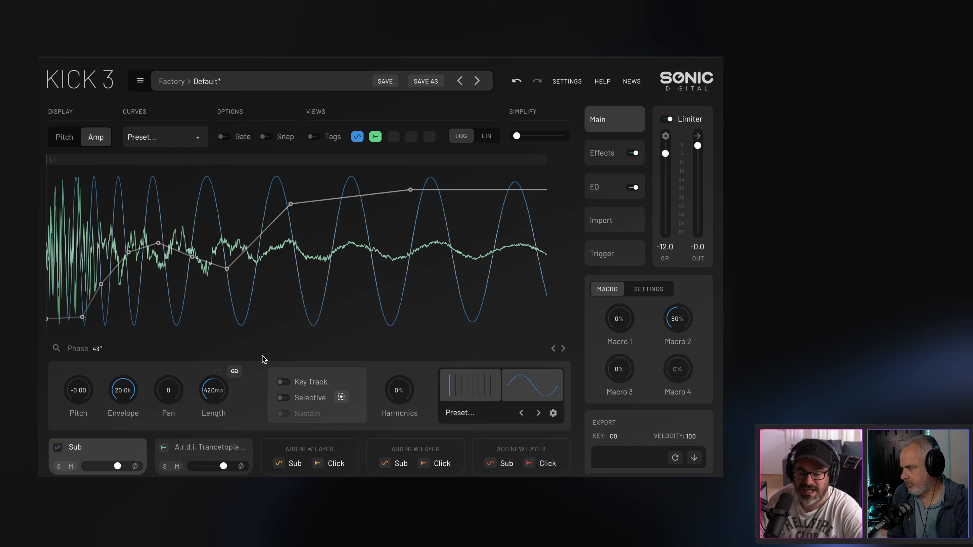
drag(96, 347, 103, 371)
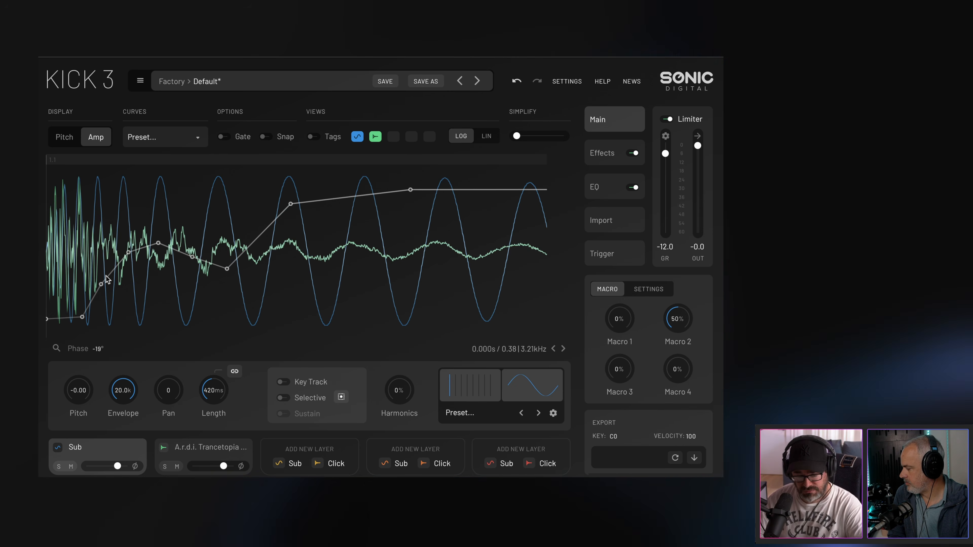
drag(96, 356, 90, 356)
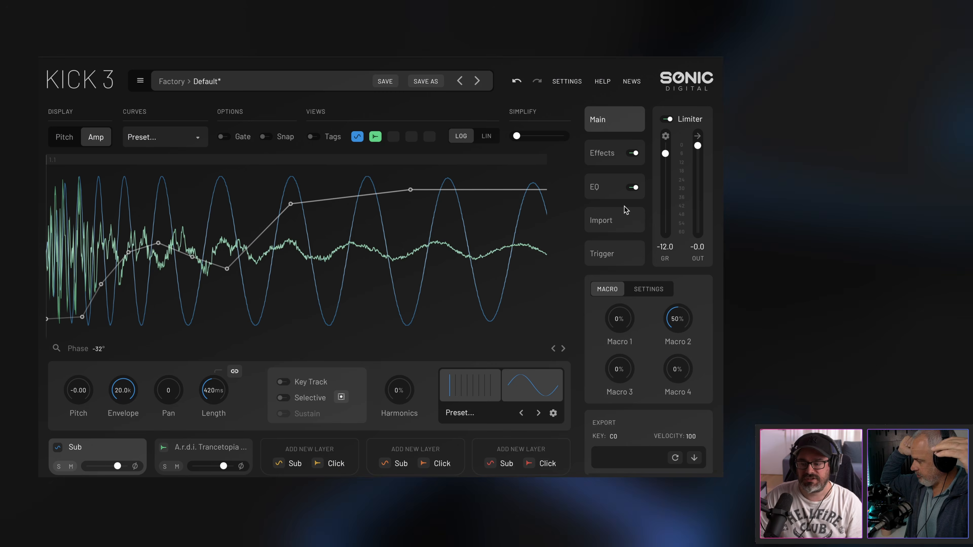
Step: Empty both Insert 1 effect slots by setting the Wave and Clipper effects to None
click(605, 153)
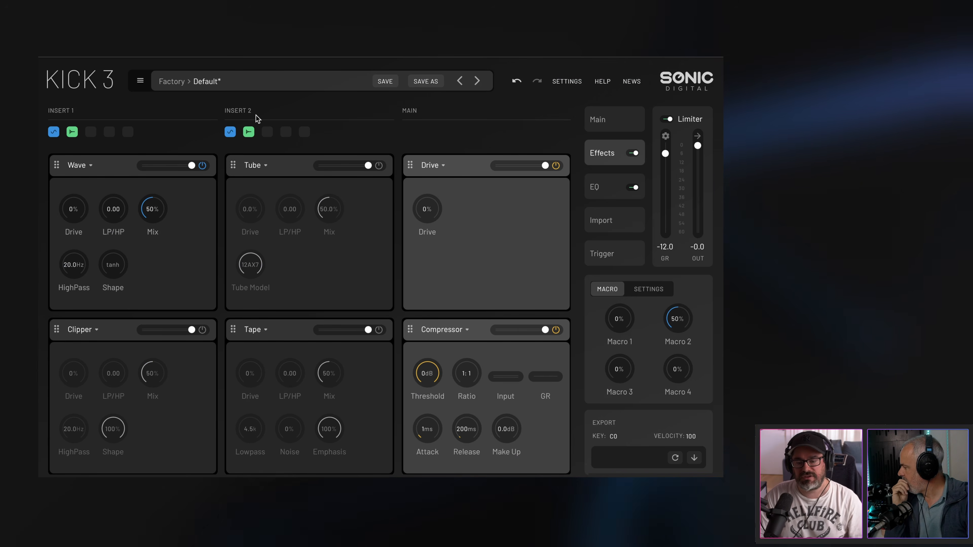
click(77, 166)
click(83, 192)
click(88, 332)
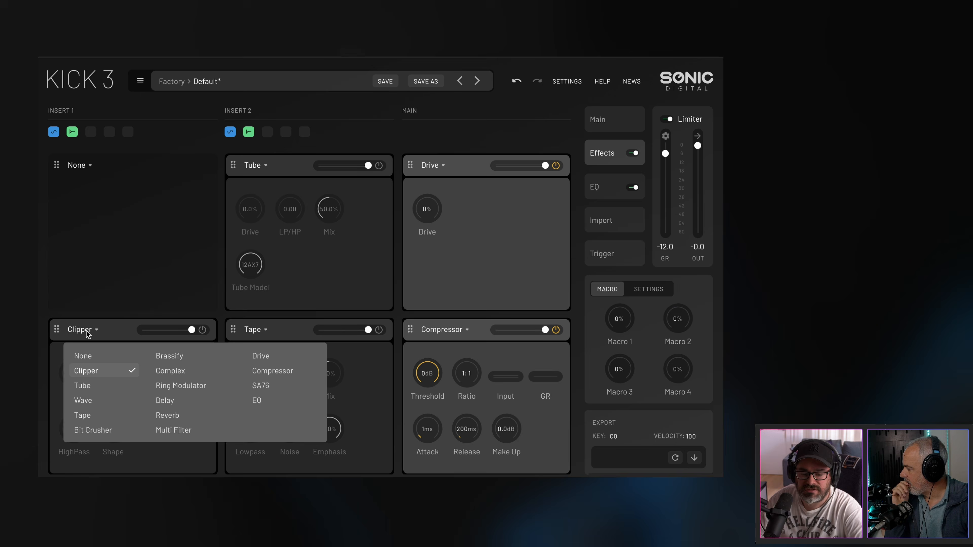
click(83, 356)
Step: Empty both Insert 2 effect slots by setting the Tube and Tape effects to None
click(253, 165)
click(259, 192)
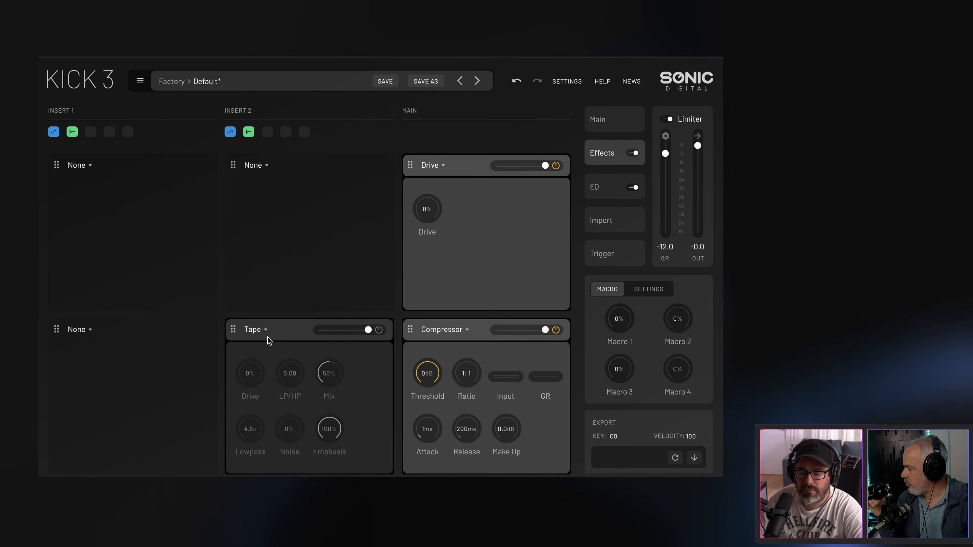
click(255, 329)
click(258, 355)
Step: Empty both Main effect slots by setting the Drive and Compressor effects to None
click(431, 165)
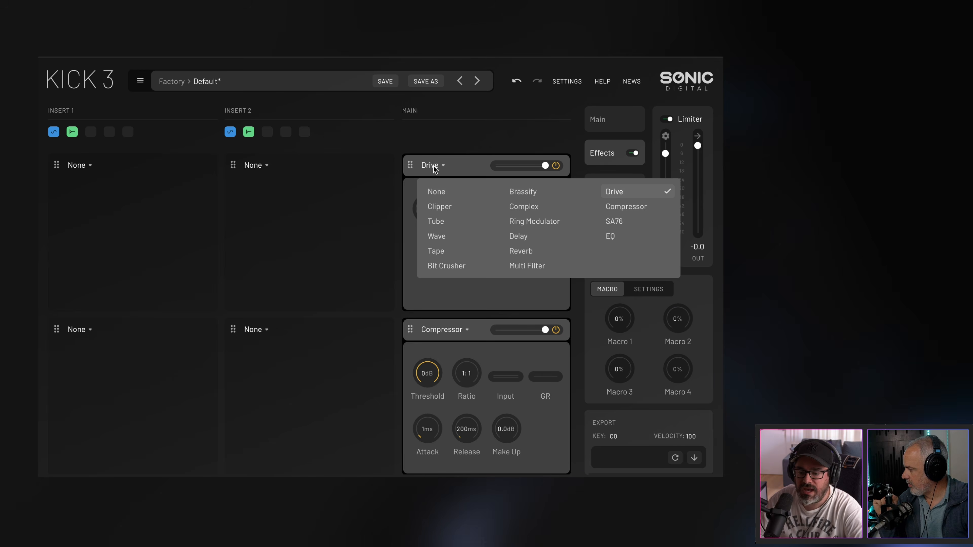
click(437, 191)
click(452, 332)
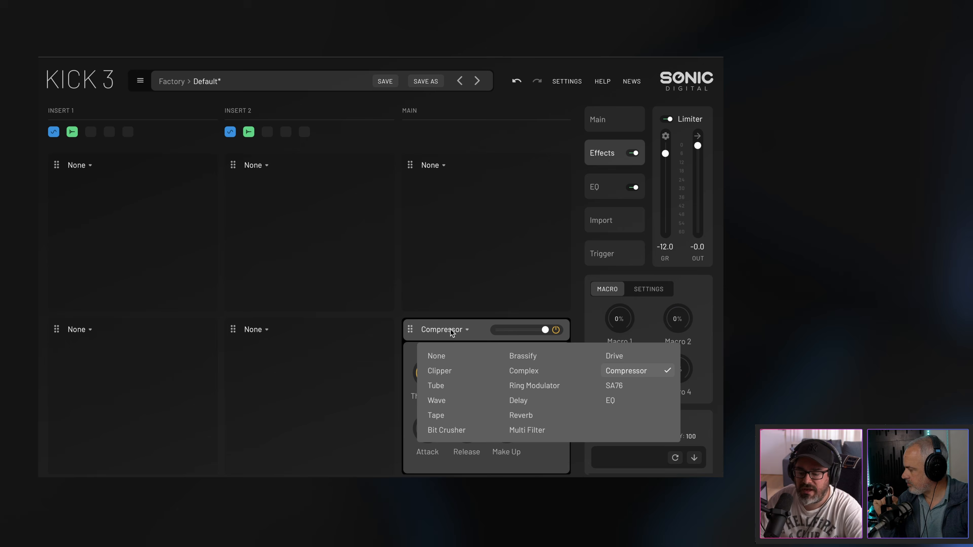
click(444, 357)
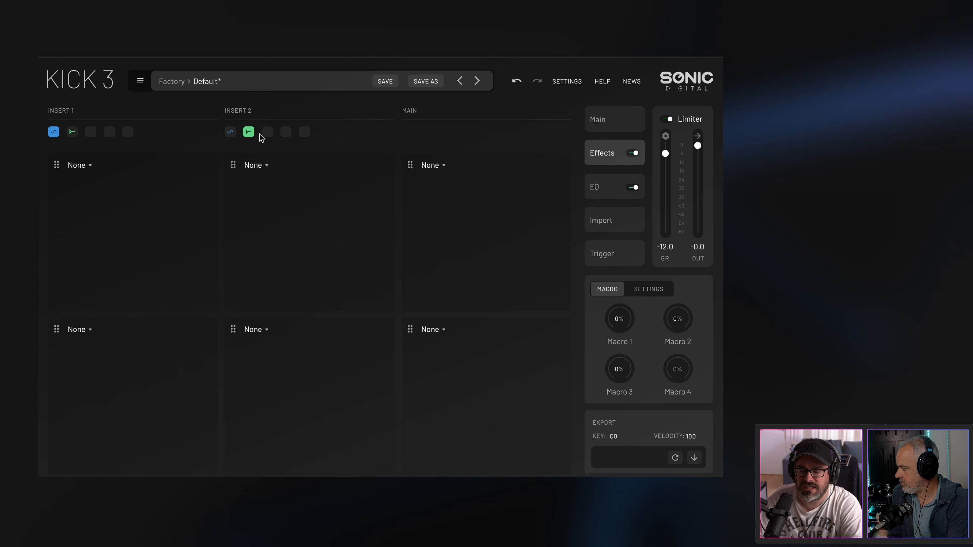
Step: Route the Sub layer through Insert 2 and load a Compressor and a Reverb into the Main effect slots
click(229, 132)
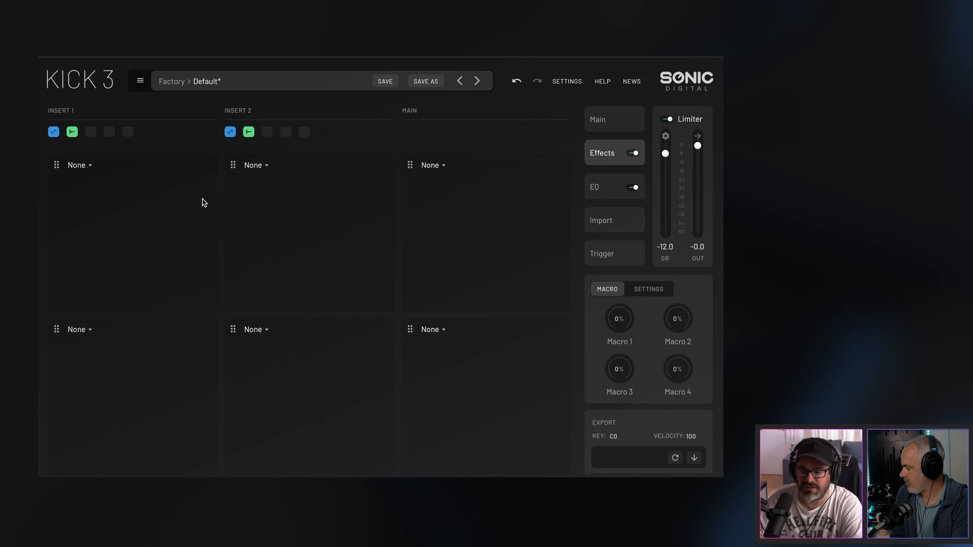
click(440, 166)
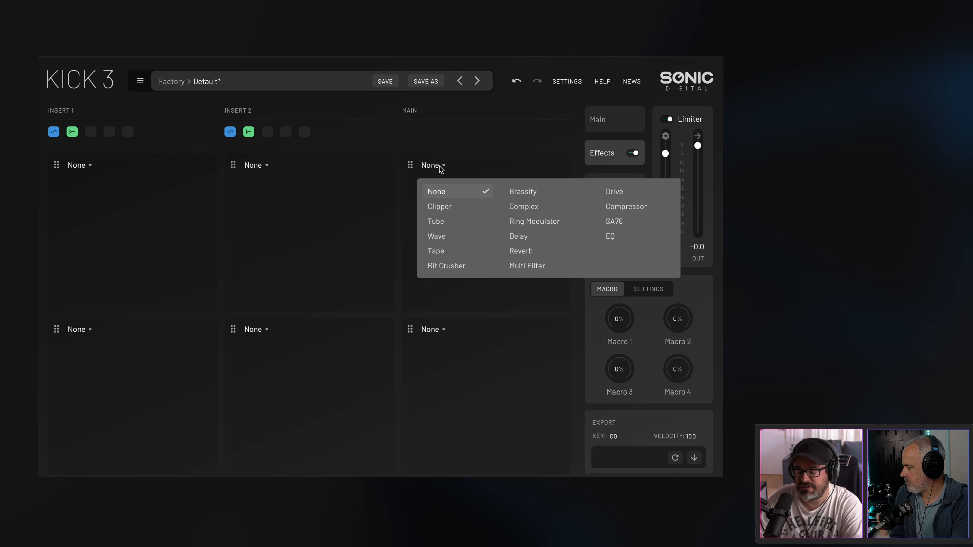
click(612, 208)
click(442, 329)
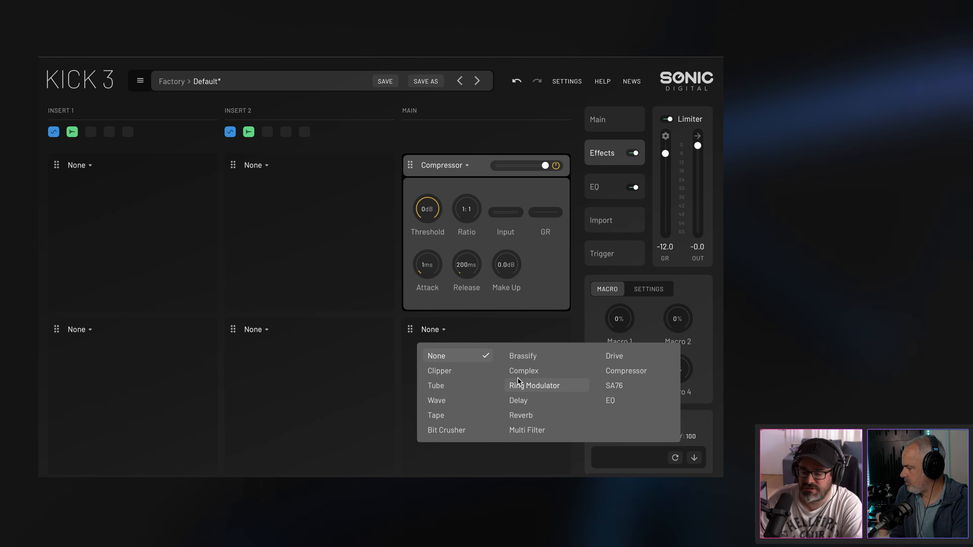
click(533, 420)
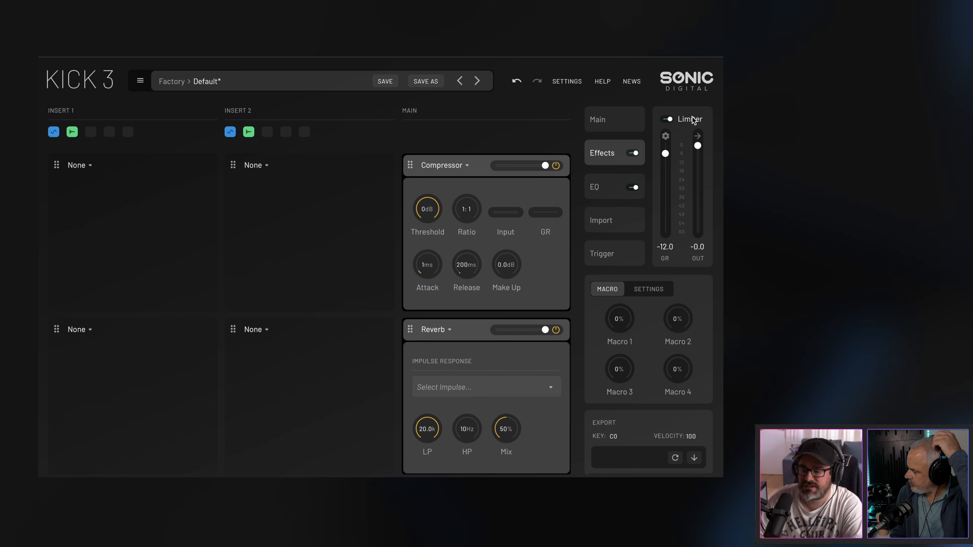
Step: Replace the Main Compressor with a Reverb using the factory impulse Boom Kick
click(464, 166)
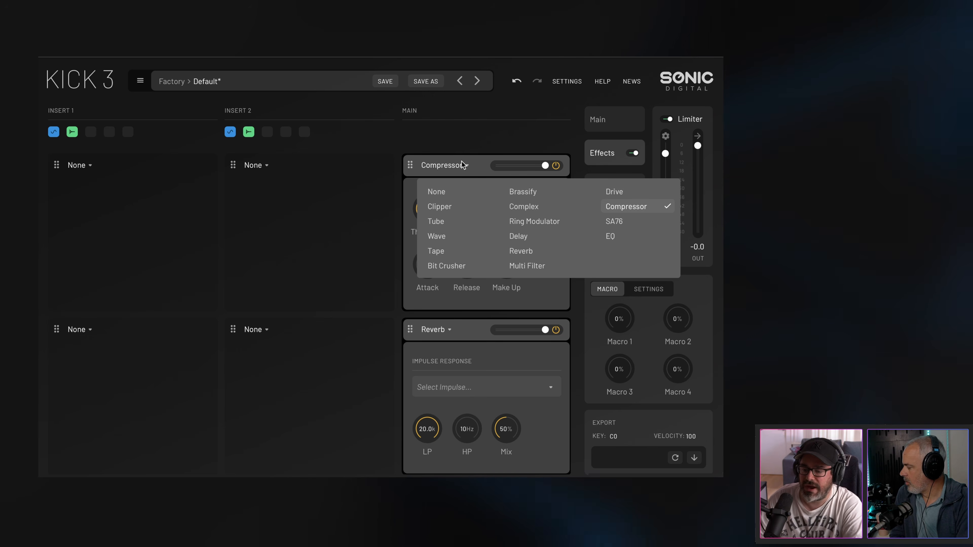
click(520, 251)
click(505, 226)
mouse_move(496, 252)
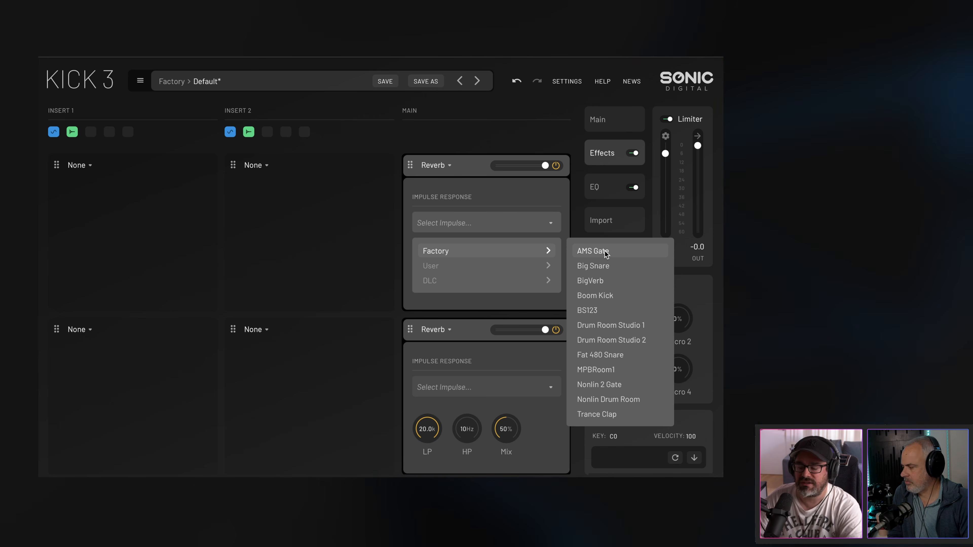
click(611, 296)
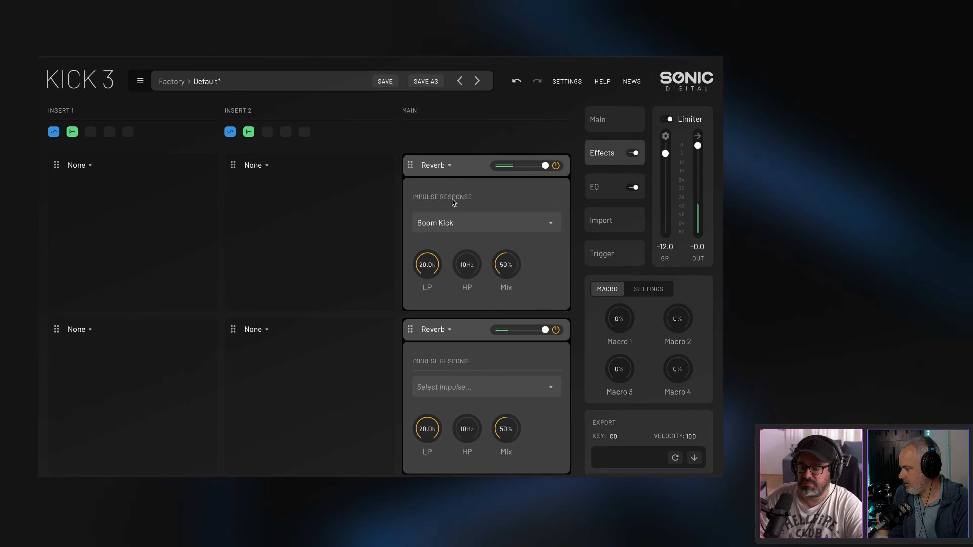
Step: Remove the first Main Reverb and load the factory impulse Boom Kick into the remaining Reverb
click(435, 166)
click(439, 190)
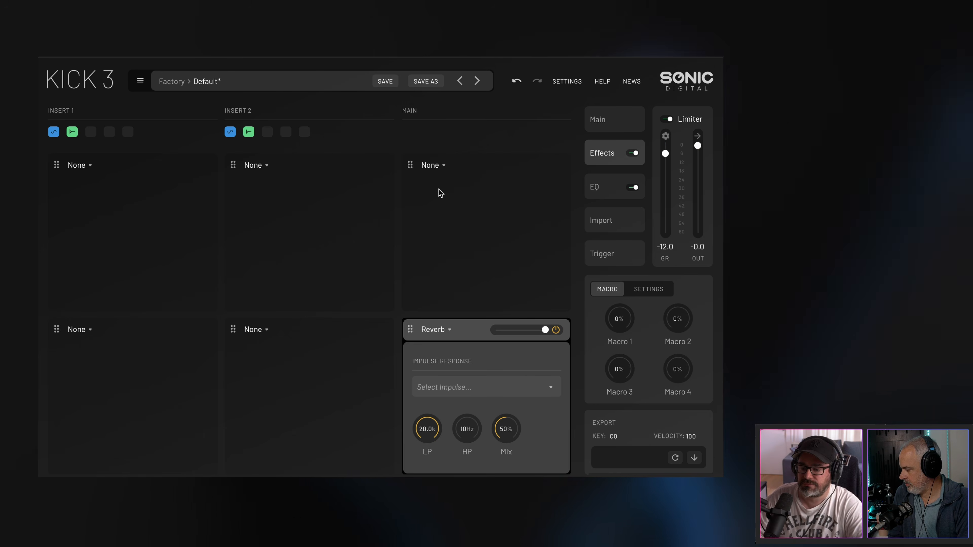
click(519, 385)
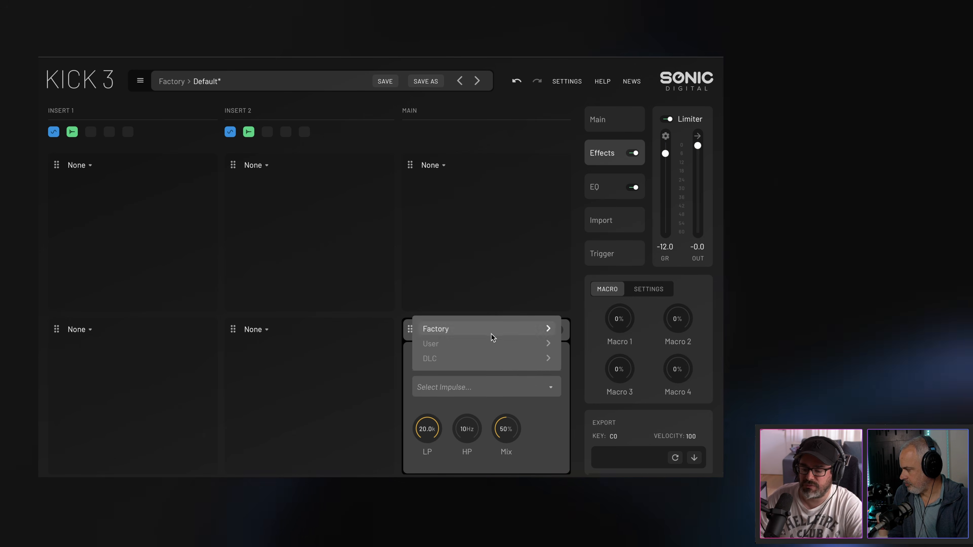
mouse_move(494, 329)
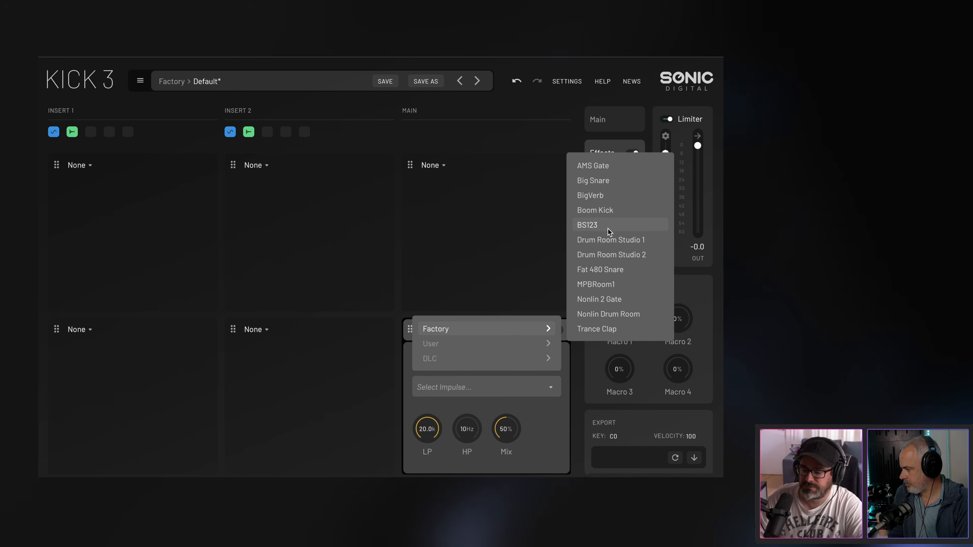
click(609, 211)
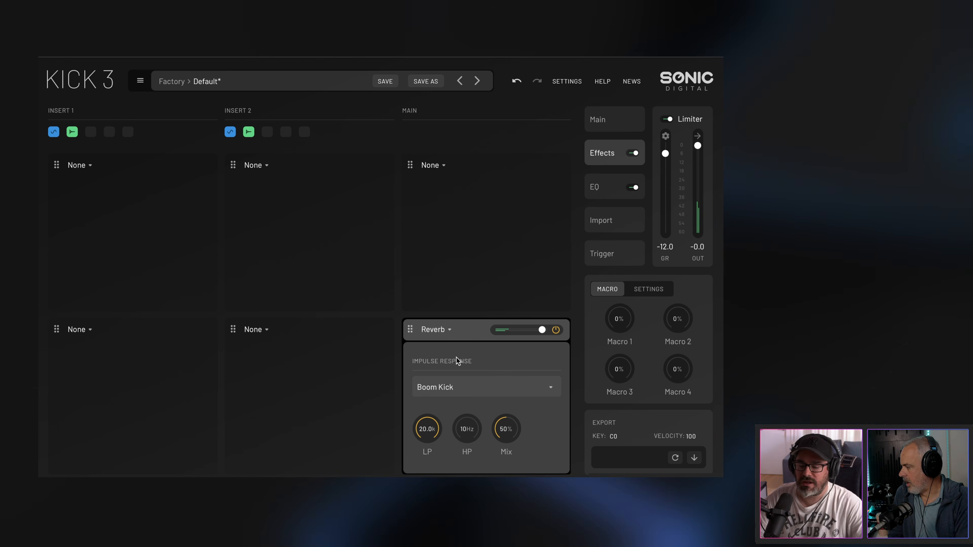
mouse_move(406, 330)
mouse_down()
mouse_move(409, 186)
mouse_move(410, 330)
mouse_up()
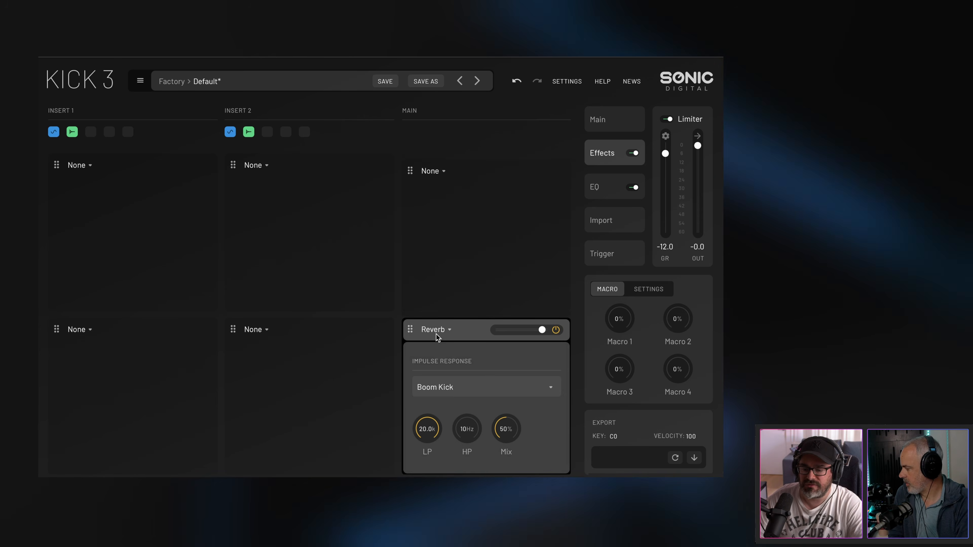
Step: Load a Clipper and a Tube effect into Insert 2 and move the Tube ahead of the Clipper
click(256, 165)
click(263, 206)
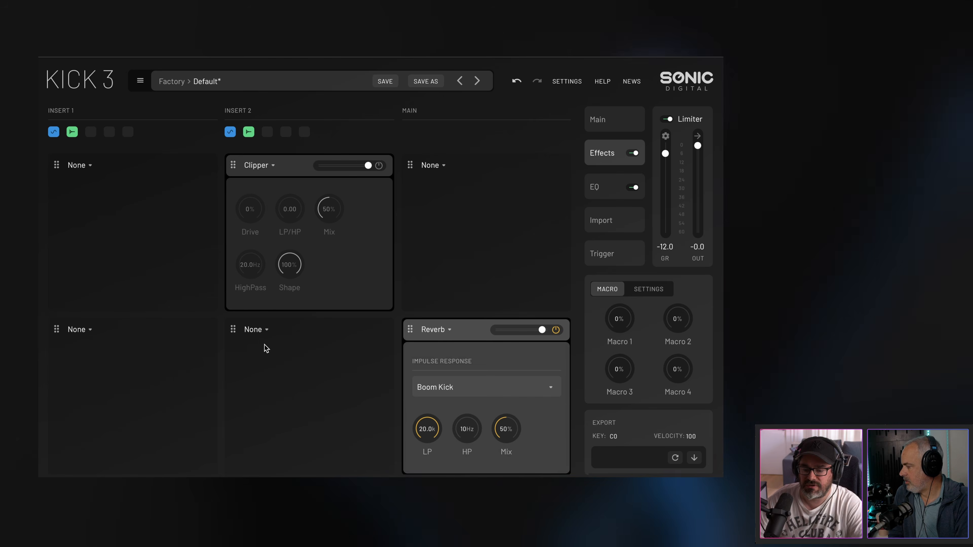
click(256, 330)
click(259, 386)
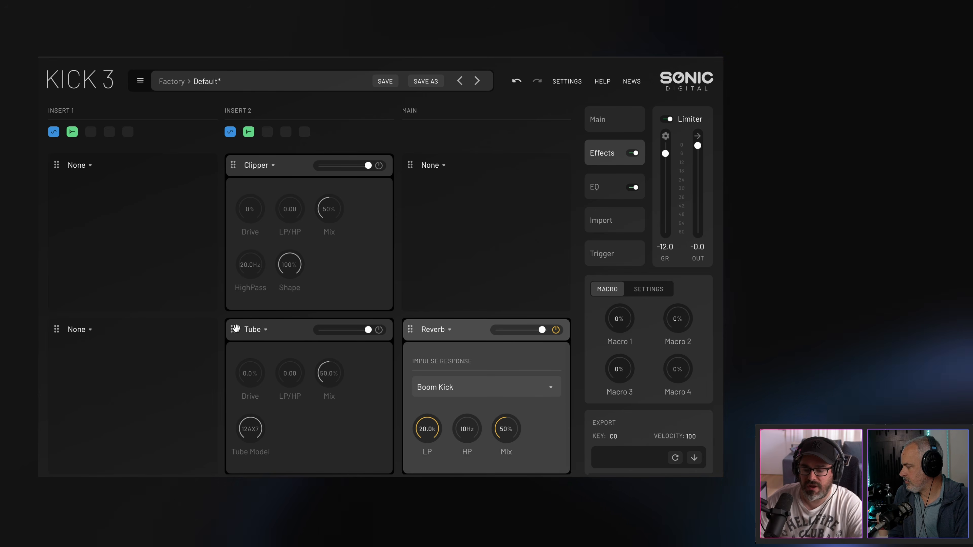
drag(249, 330, 249, 169)
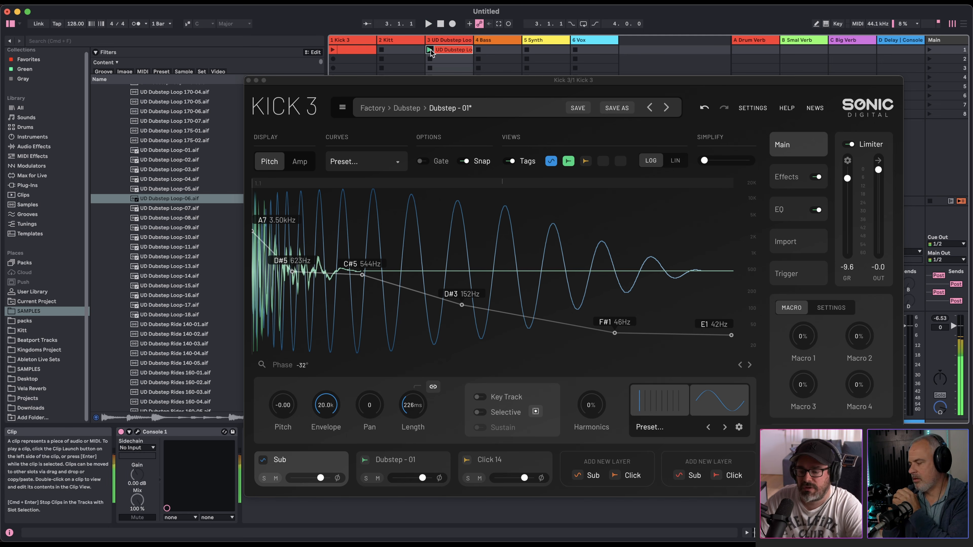
Step: Show the audio trigger settings for the playing drum loop and switch Listen off and back on
click(787, 273)
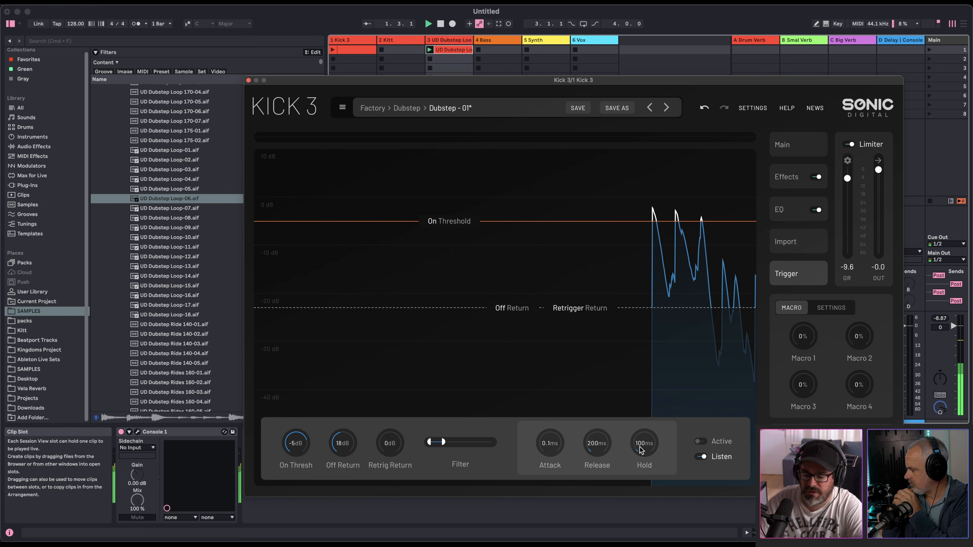
click(701, 456)
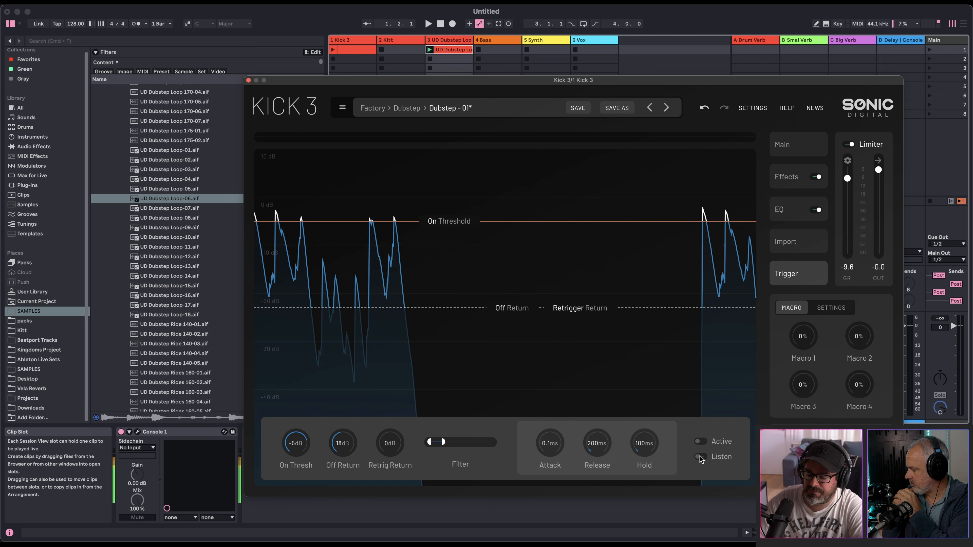
click(700, 457)
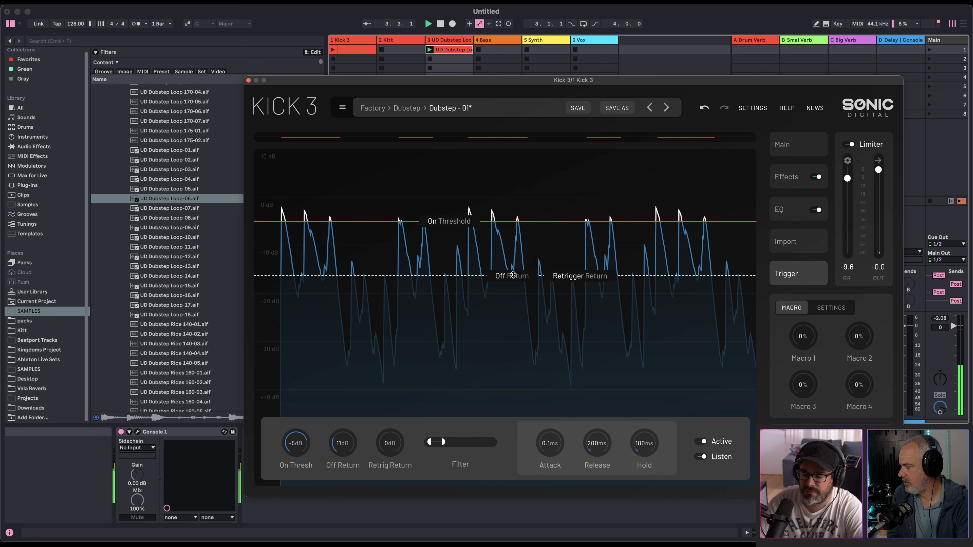
Step: Set the trigger's On Threshold to -6 dB and Off Return to 15 dB, starting and stopping loop playback to check the triggering
drag(512, 275, 500, 353)
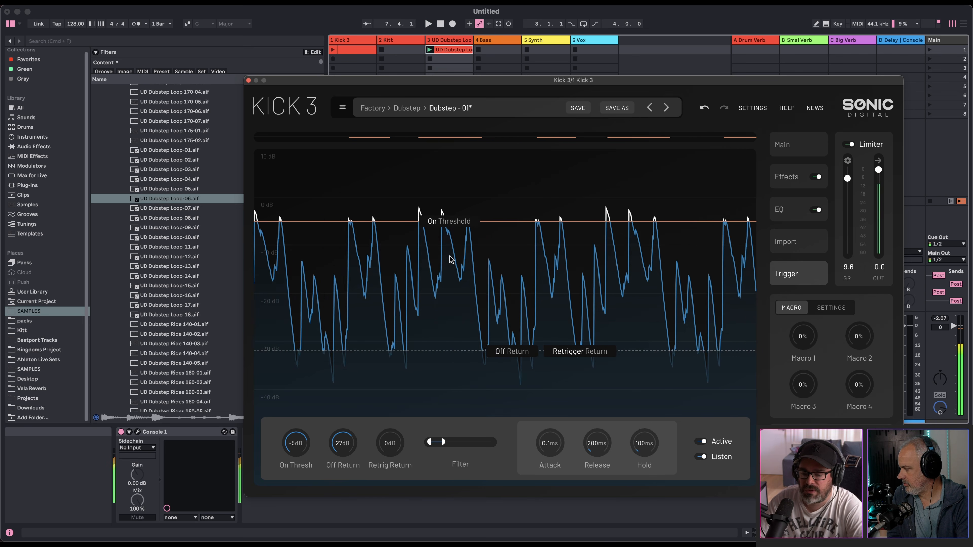
key(space)
drag(452, 219, 449, 244)
key(space)
drag(498, 373, 498, 316)
drag(451, 244, 452, 230)
key(space)
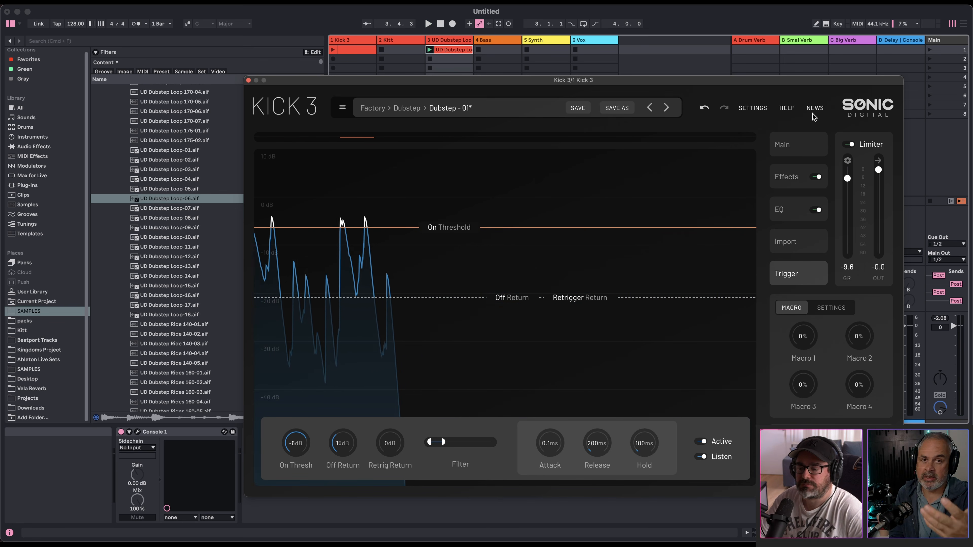
Step: Turn off the audio trigger's Active option and return to the main waveform page
click(785, 147)
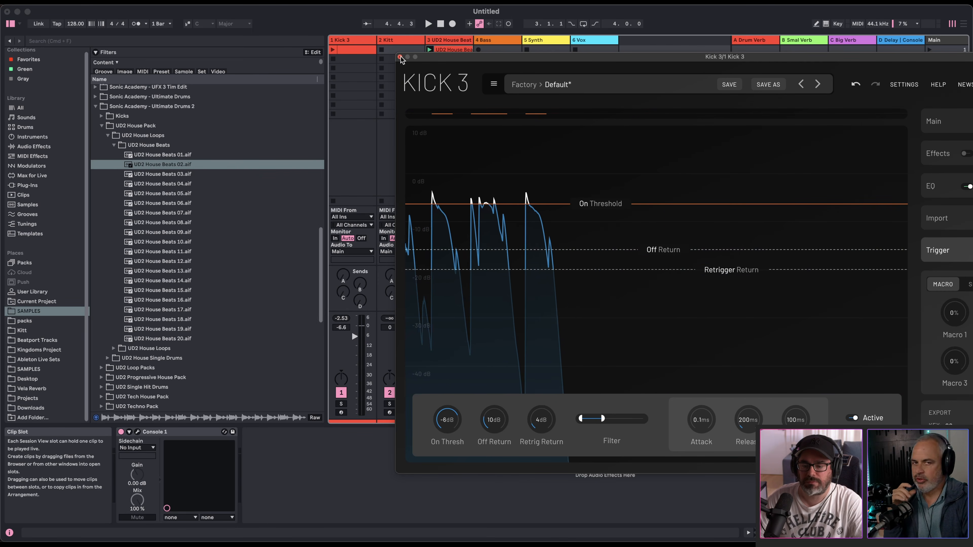
drag(644, 59, 481, 34)
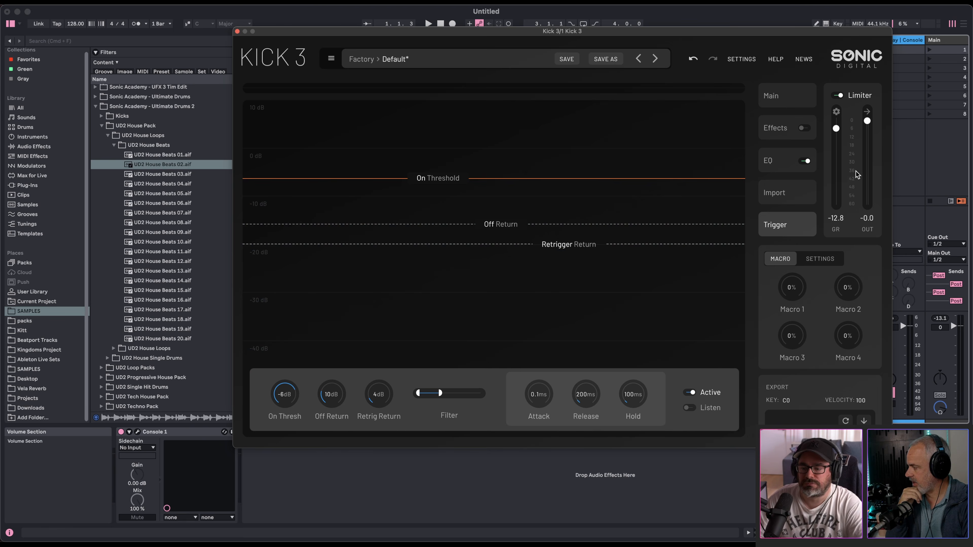
click(782, 95)
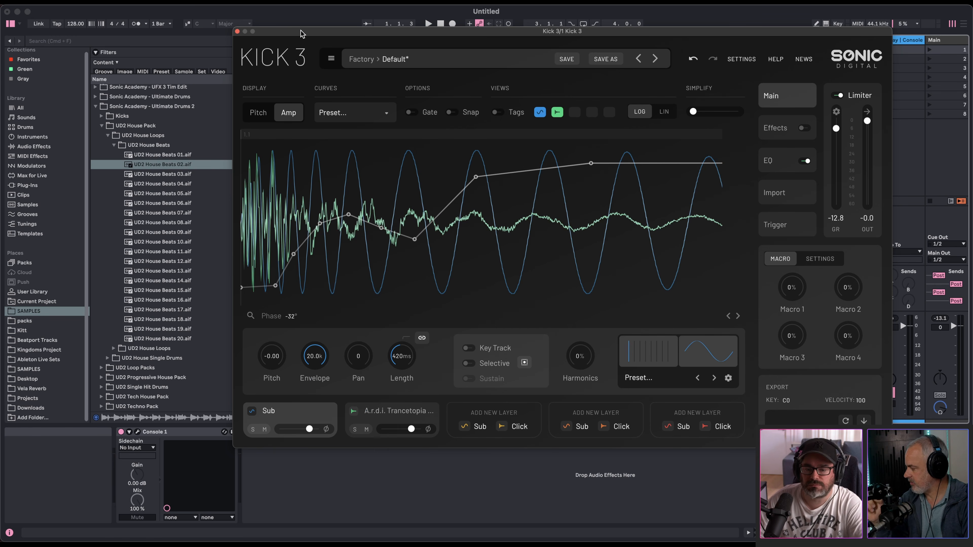
click(773, 222)
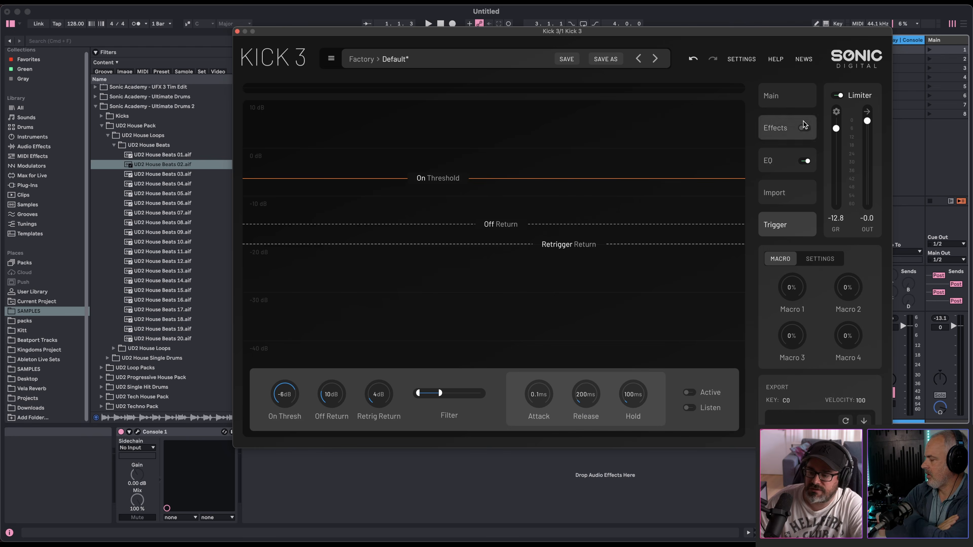
click(792, 101)
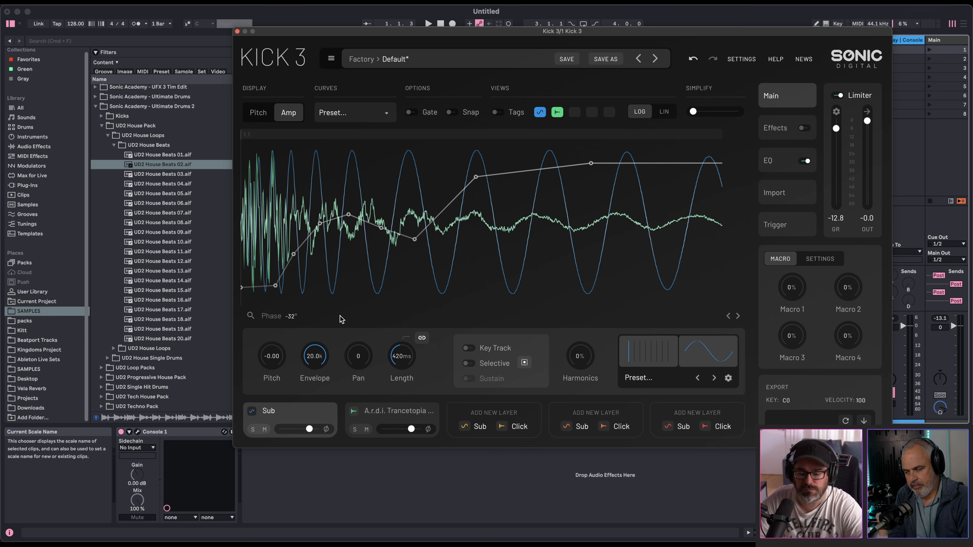
Step: Show the Sub layer's pitch envelope and arm the Kick 3 track for recording
drag(250, 316, 250, 353)
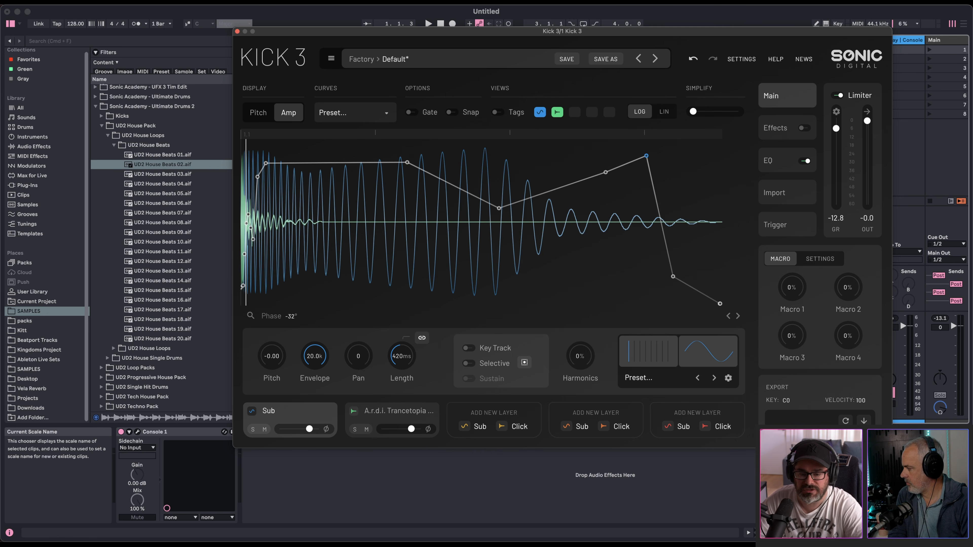
click(261, 114)
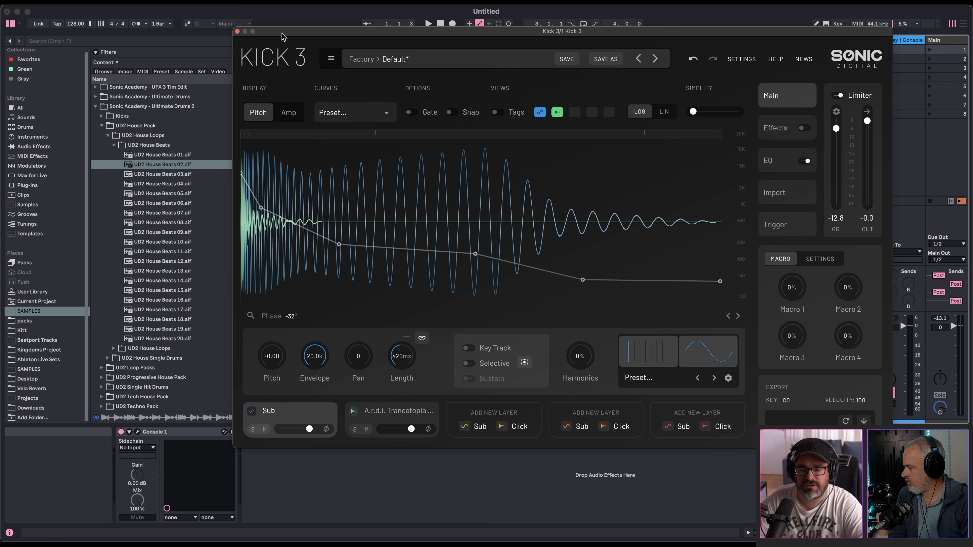
drag(283, 32, 418, 33)
click(341, 412)
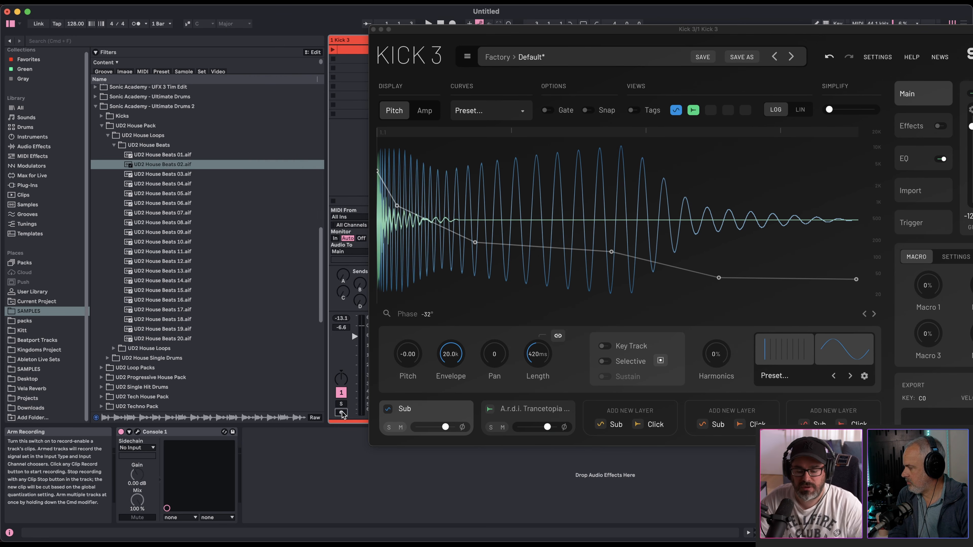
drag(479, 30, 319, 16)
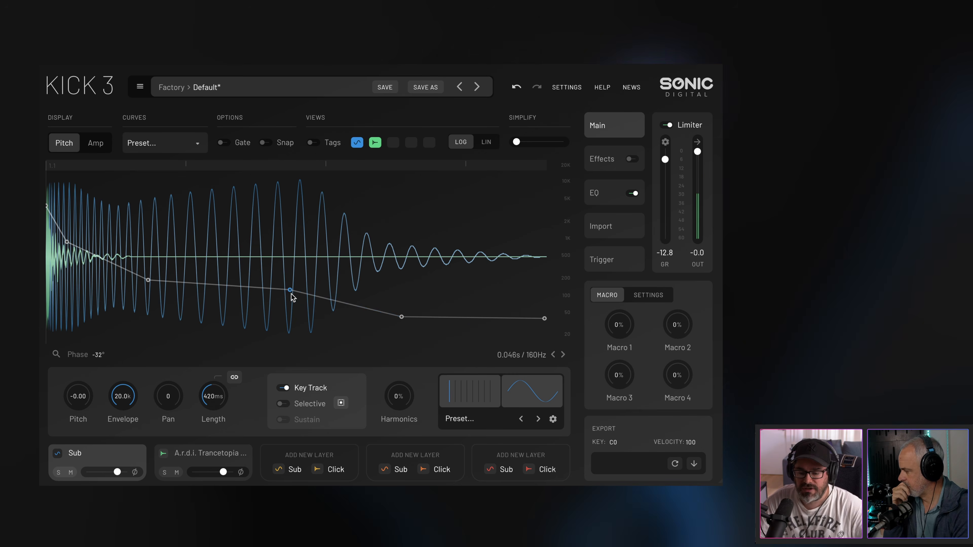
Step: Lower the Sub's fourth pitch node to about 56 Hz, shift it slightly later in time, and enable Snap and Gate
drag(291, 291, 311, 316)
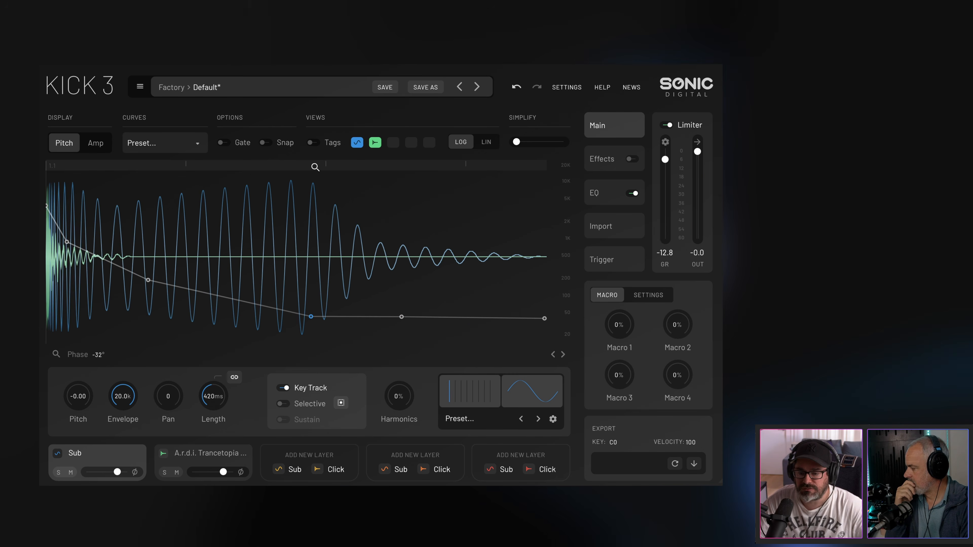
click(266, 143)
click(225, 143)
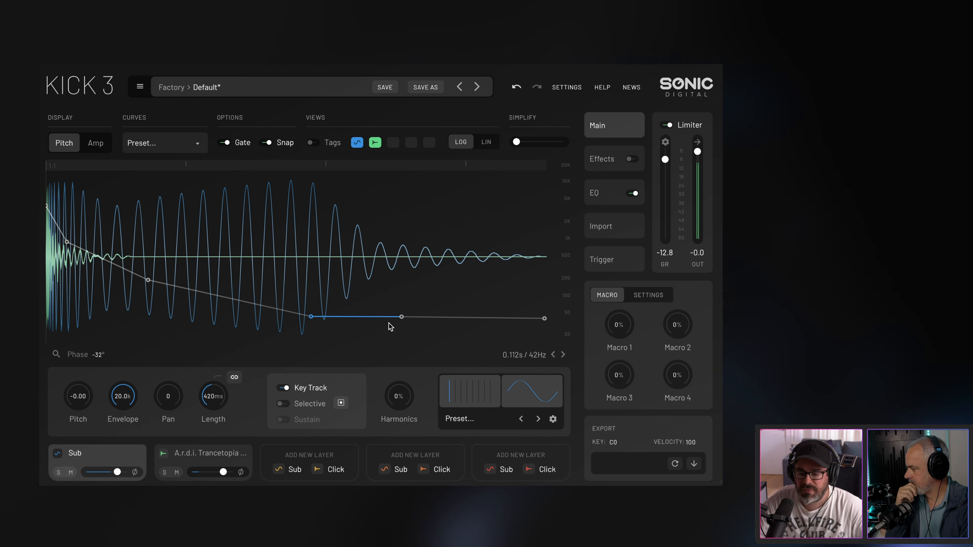
Step: Show the note tags and snap the Sub's last three pitch nodes to G1, G#1 and G1
drag(401, 317, 401, 320)
click(312, 143)
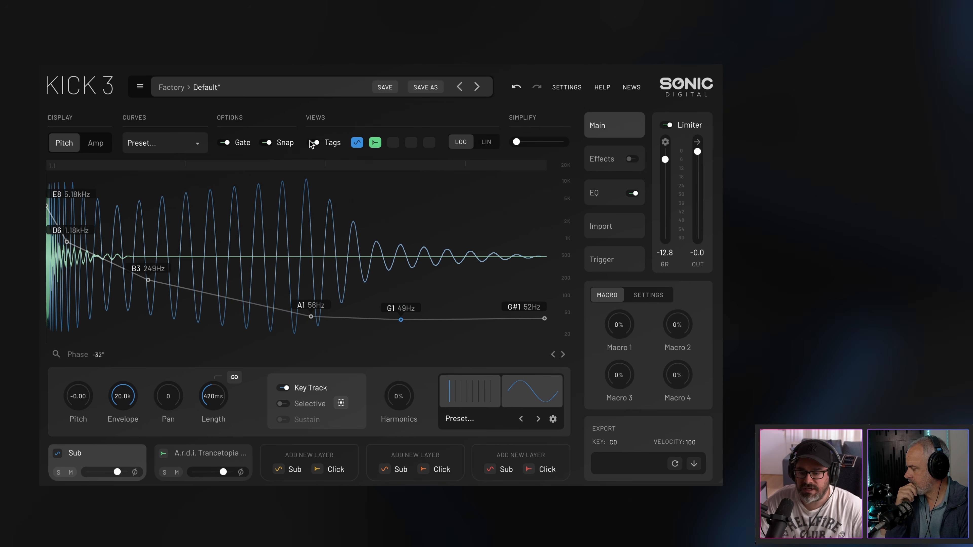
drag(311, 316, 311, 320)
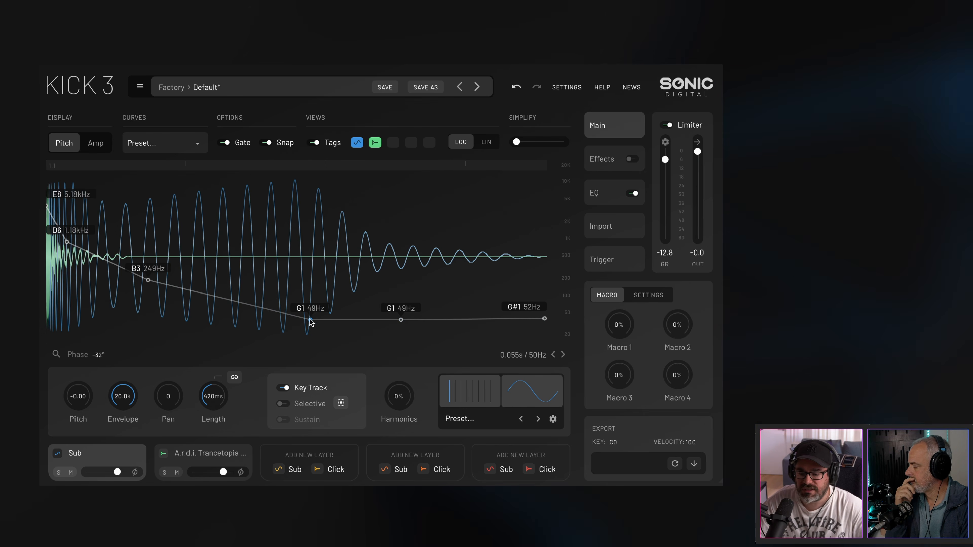
drag(403, 324, 401, 319)
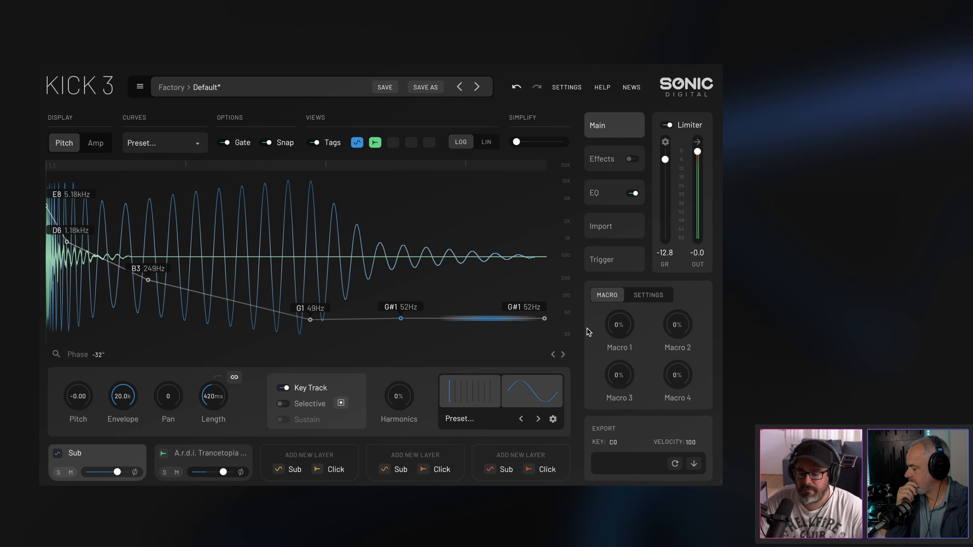
drag(543, 322, 544, 323)
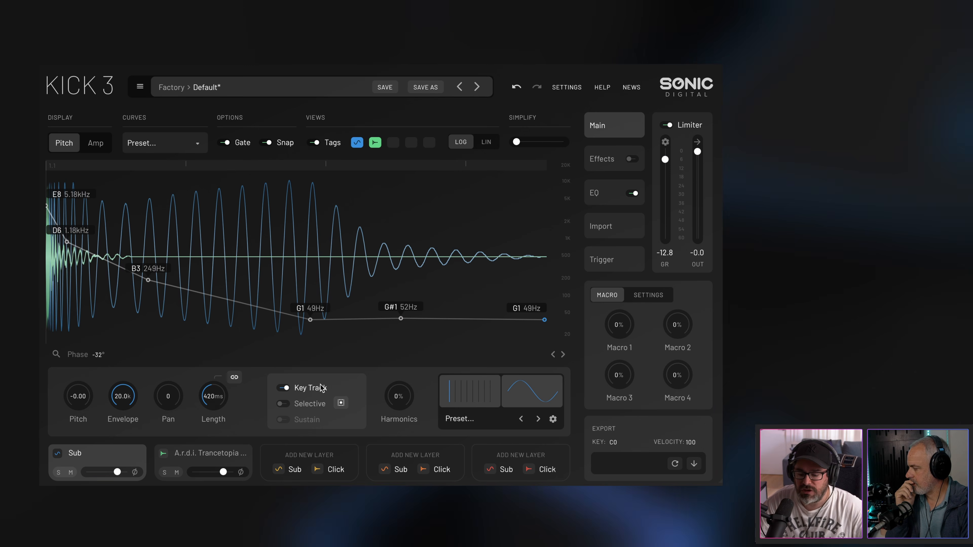
Step: Turn on Selective key tracking for the fourth and fifth pitch nodes, lower the fifth slightly, and mute the click layer with Sustain on
click(283, 404)
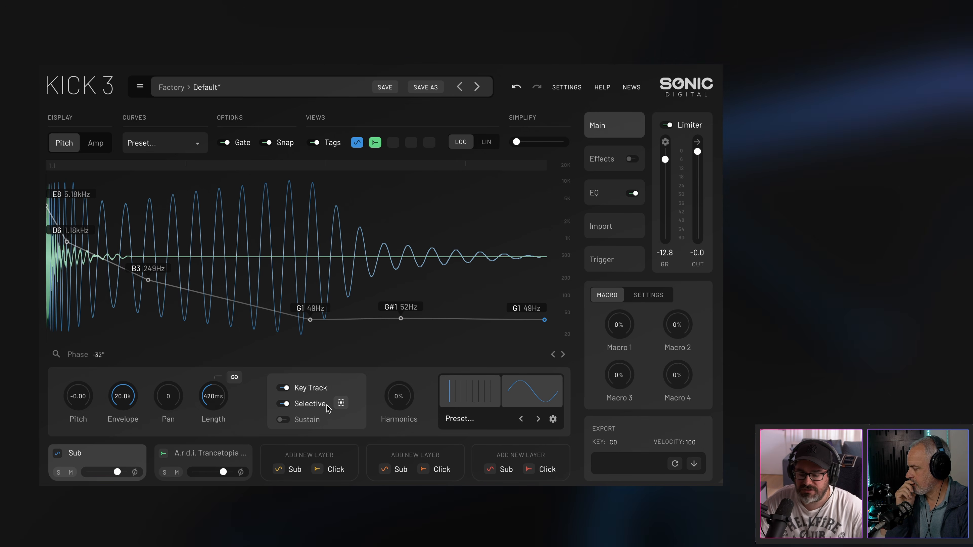
click(341, 403)
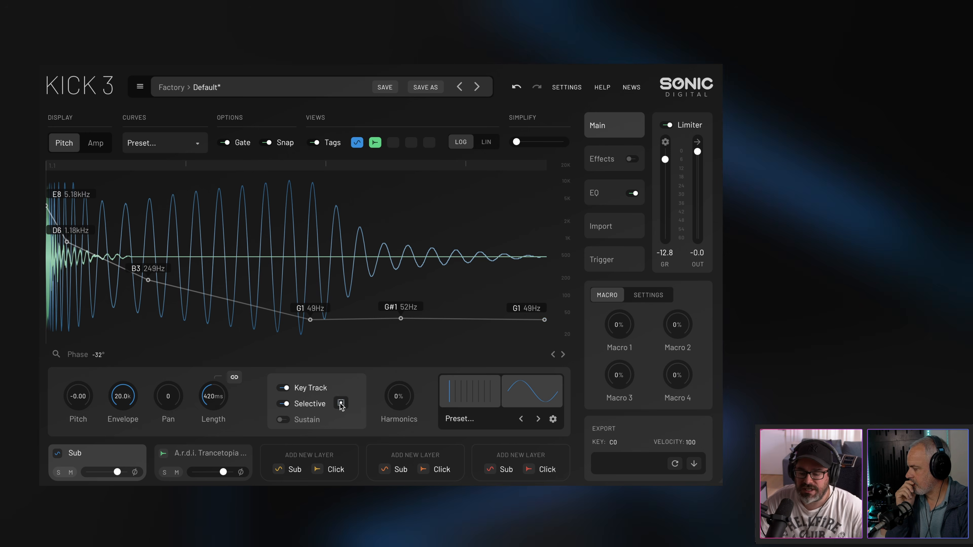
drag(296, 284, 429, 342)
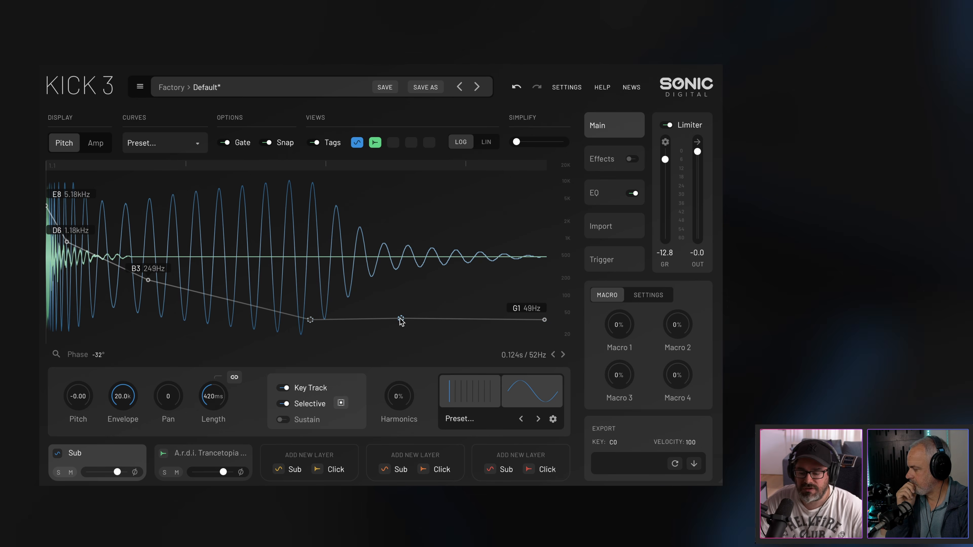
drag(400, 319, 400, 322)
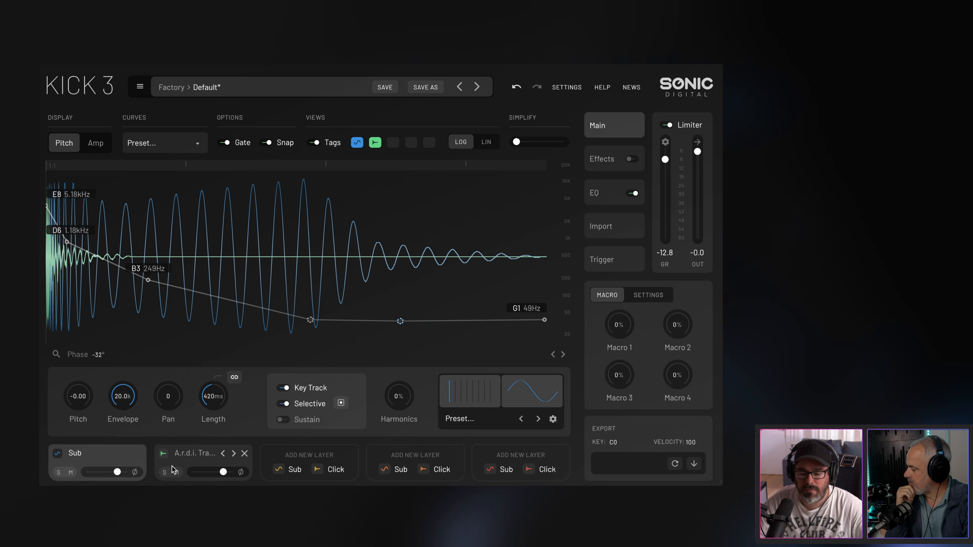
click(177, 472)
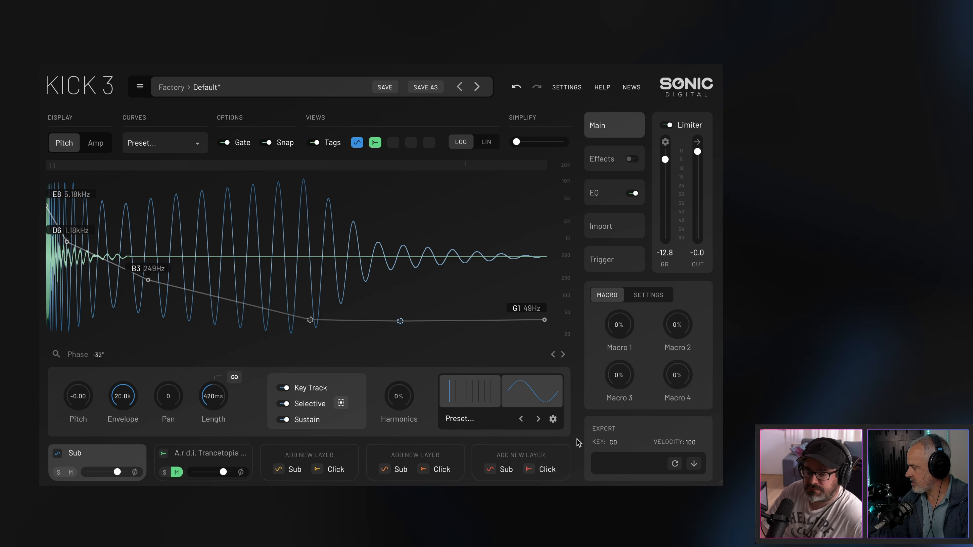
Step: Switch on the Tube in the effects section and assign the Reverb's Mix to macro 2
click(607, 159)
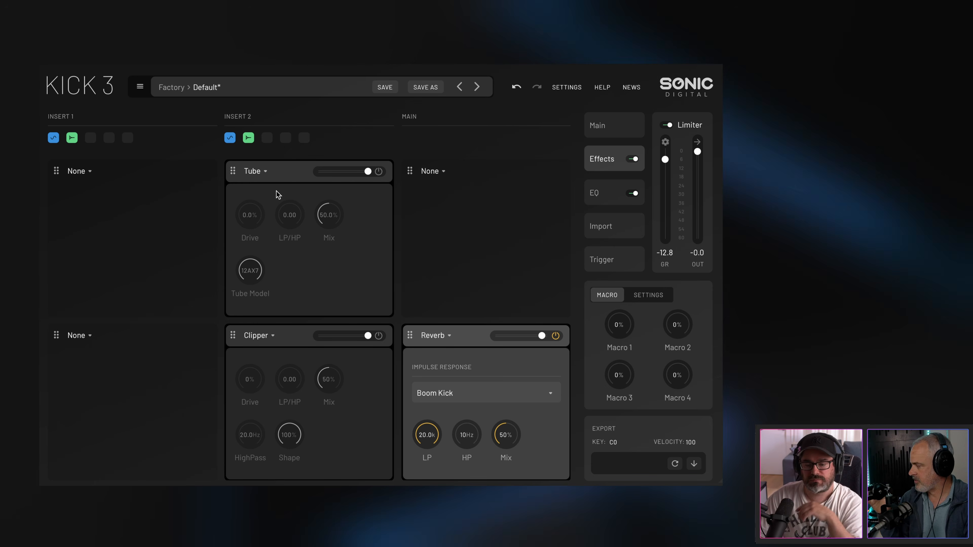
click(379, 172)
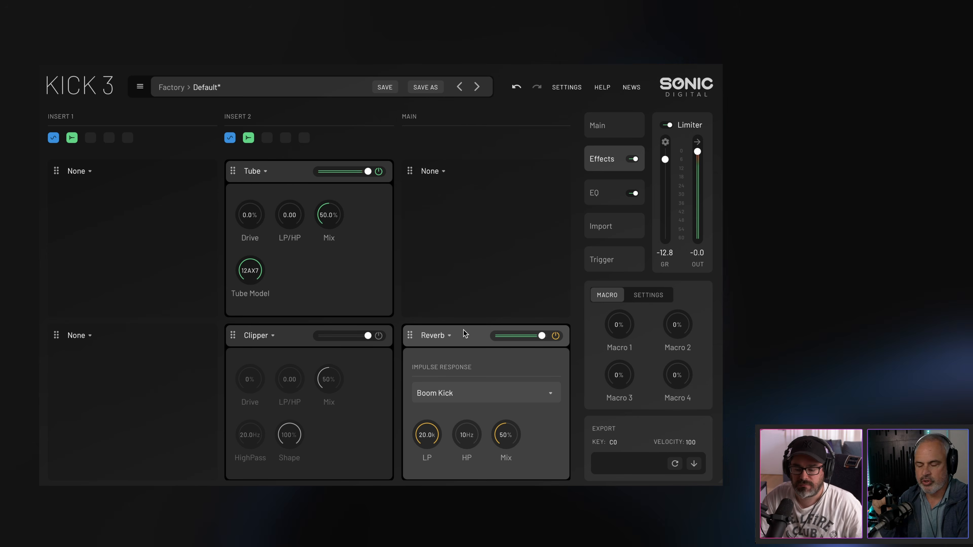
right_click(511, 434)
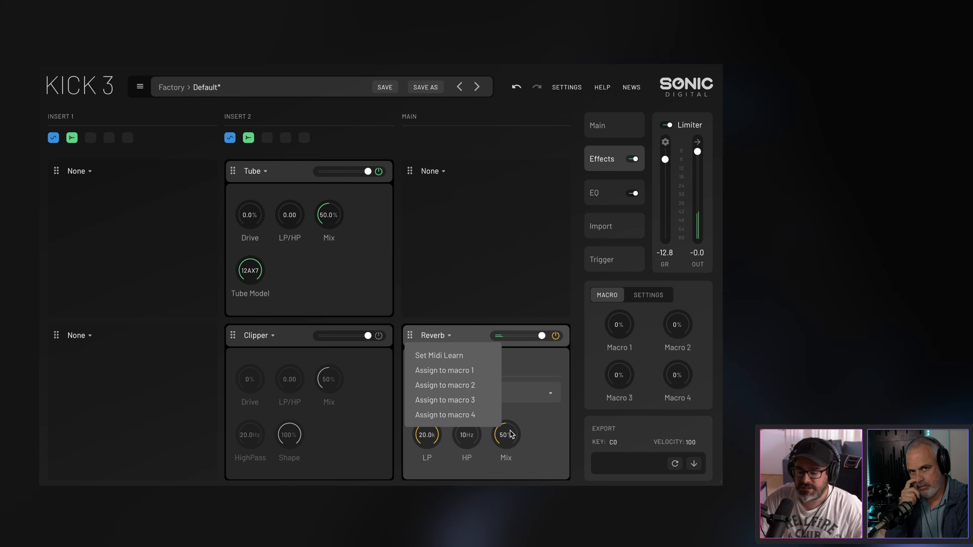
click(485, 384)
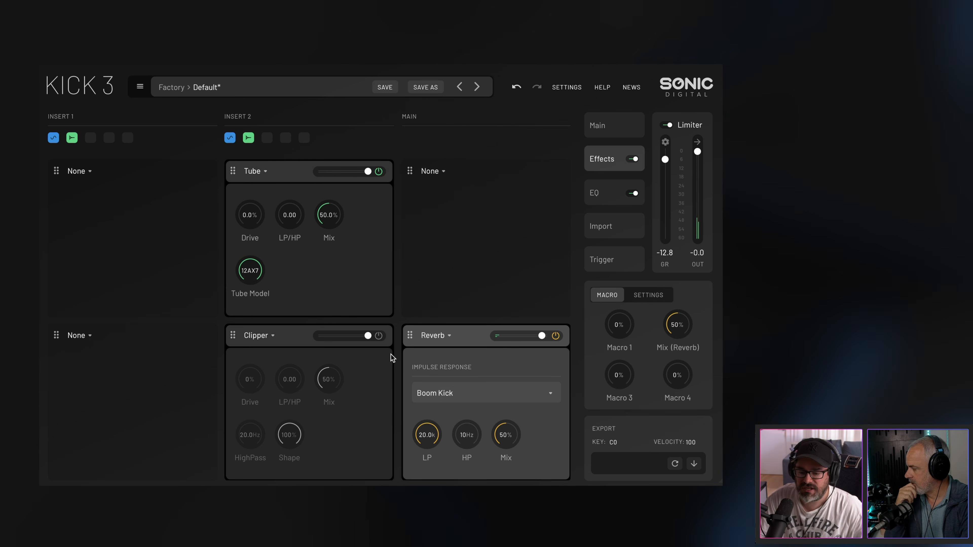
Step: Assign the Tube's Drive to macro 1 and set that macro to about 77%
right_click(260, 221)
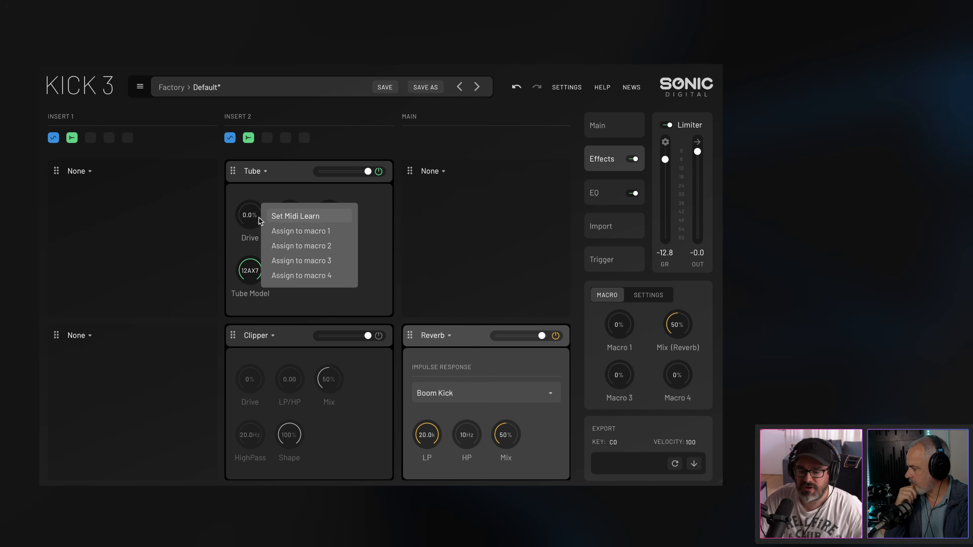
click(284, 232)
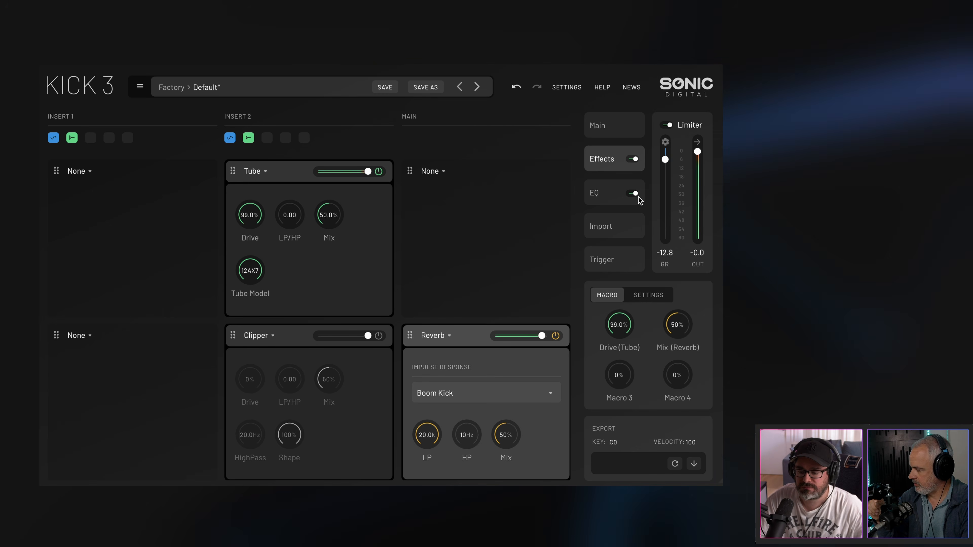
drag(623, 326, 619, 354)
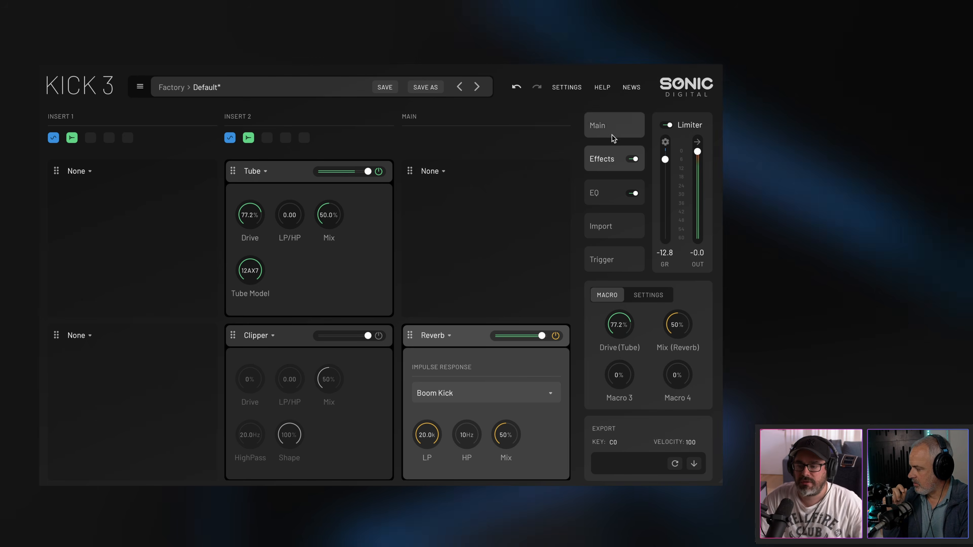
Step: From the main page, adjust the macros to about 48% Tube Drive and 24% Reverb Mix
click(614, 125)
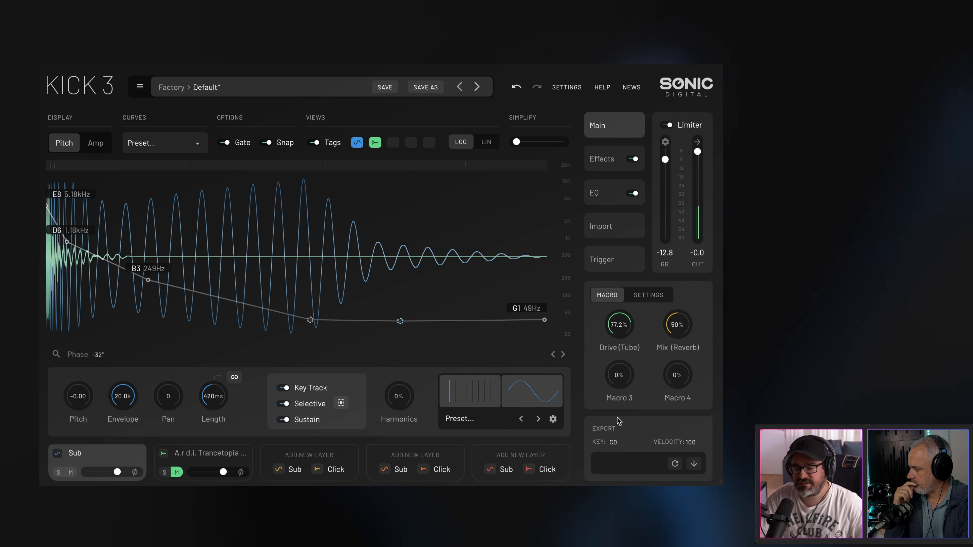
drag(682, 327, 690, 359)
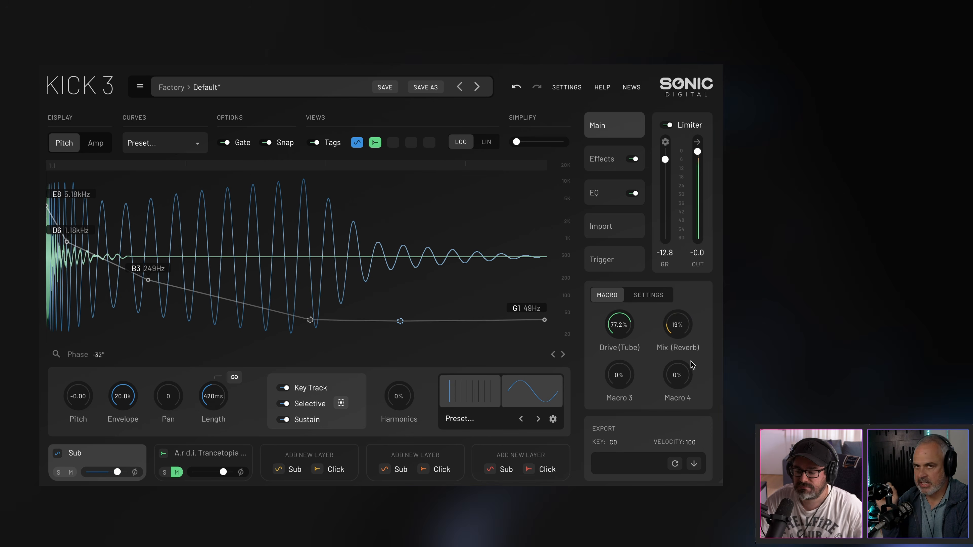
drag(629, 337, 676, 341)
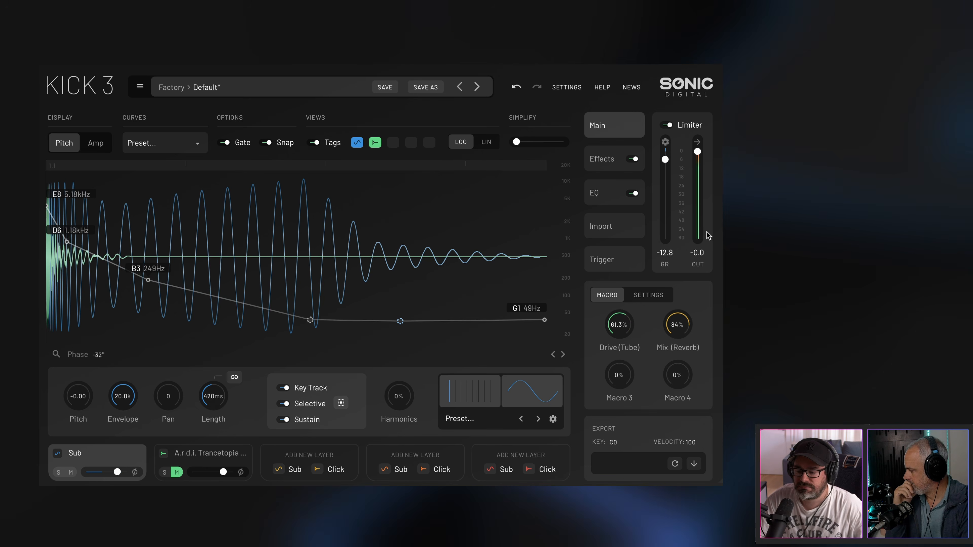
drag(621, 328, 621, 336)
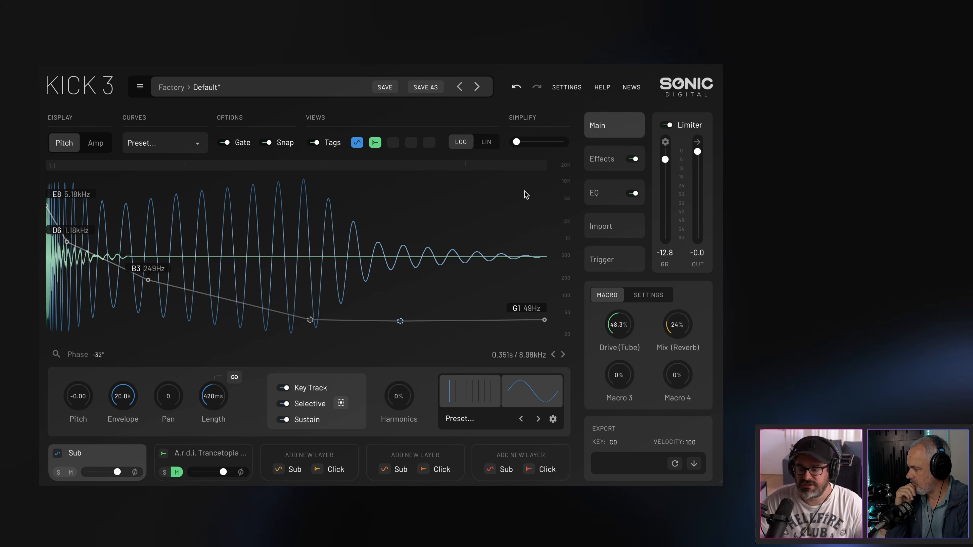
Step: Check the MIDI Learn and macro assignment options available for the Tube's Drive, then dismiss them
click(603, 158)
right_click(251, 219)
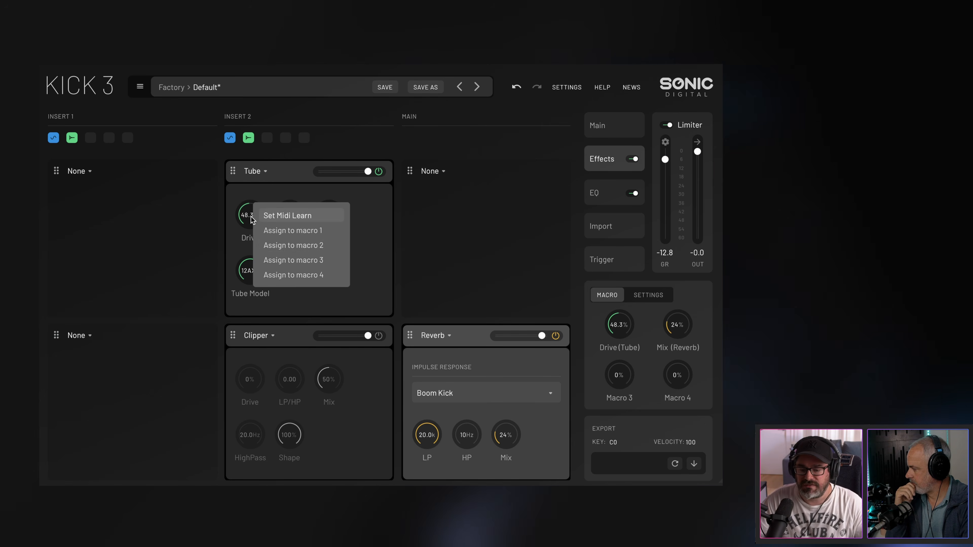
click(221, 263)
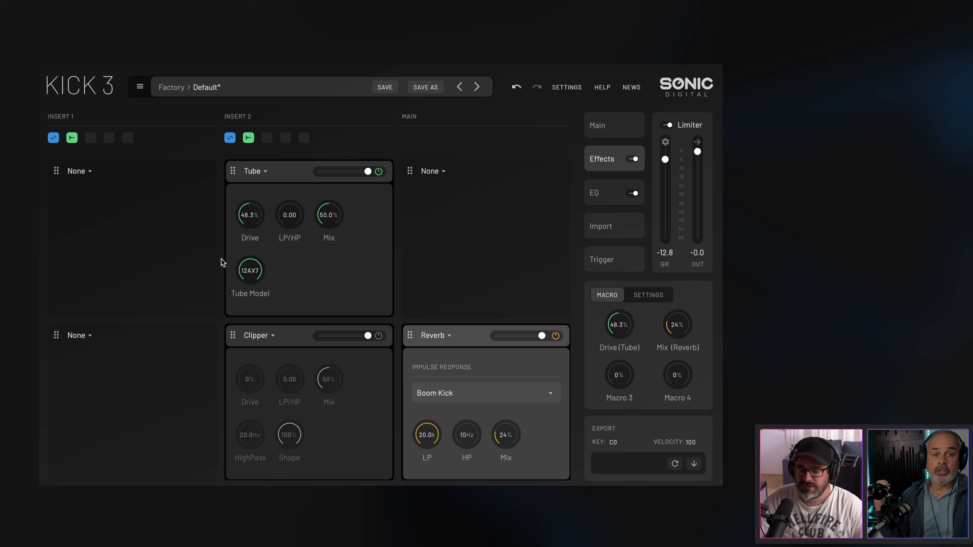
Step: Return to the main page and render the kick for export at key C0 and velocity 100
click(607, 126)
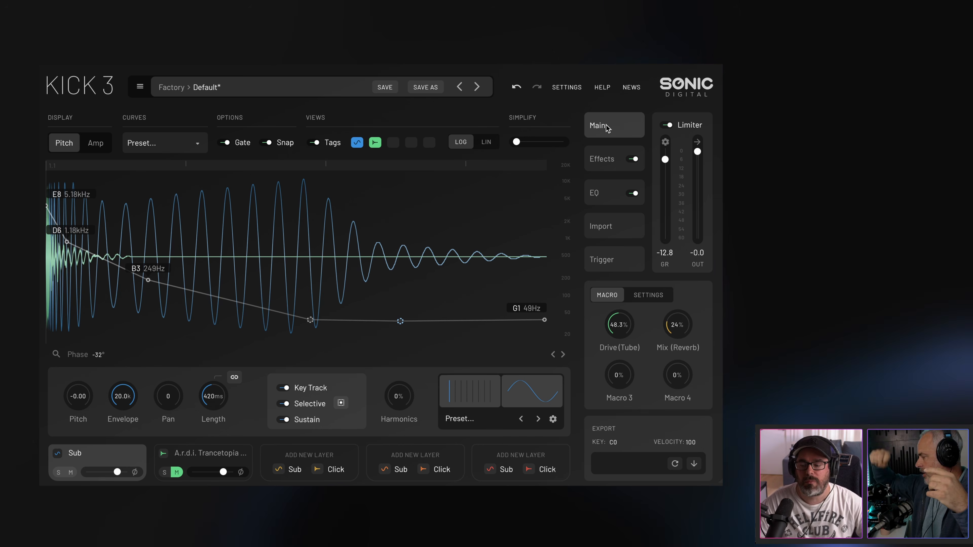
click(676, 464)
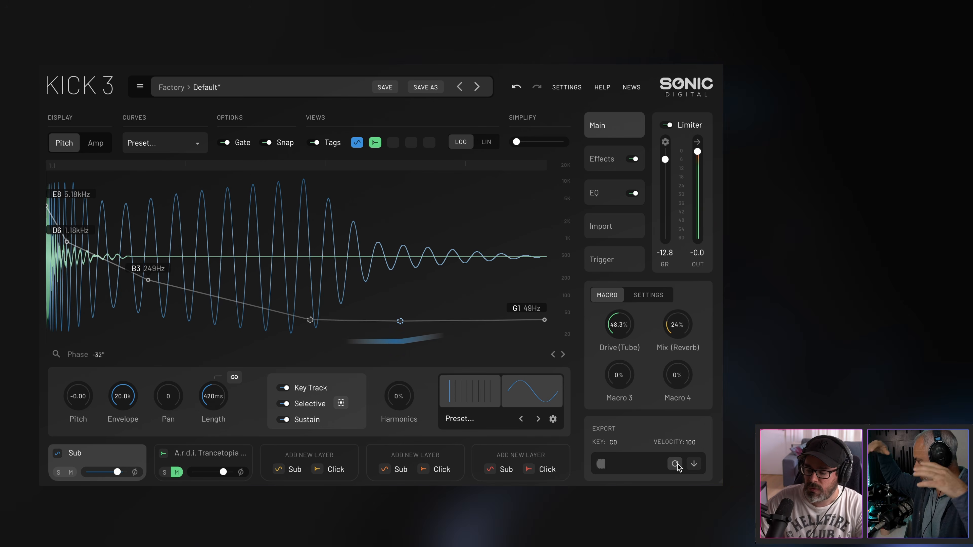